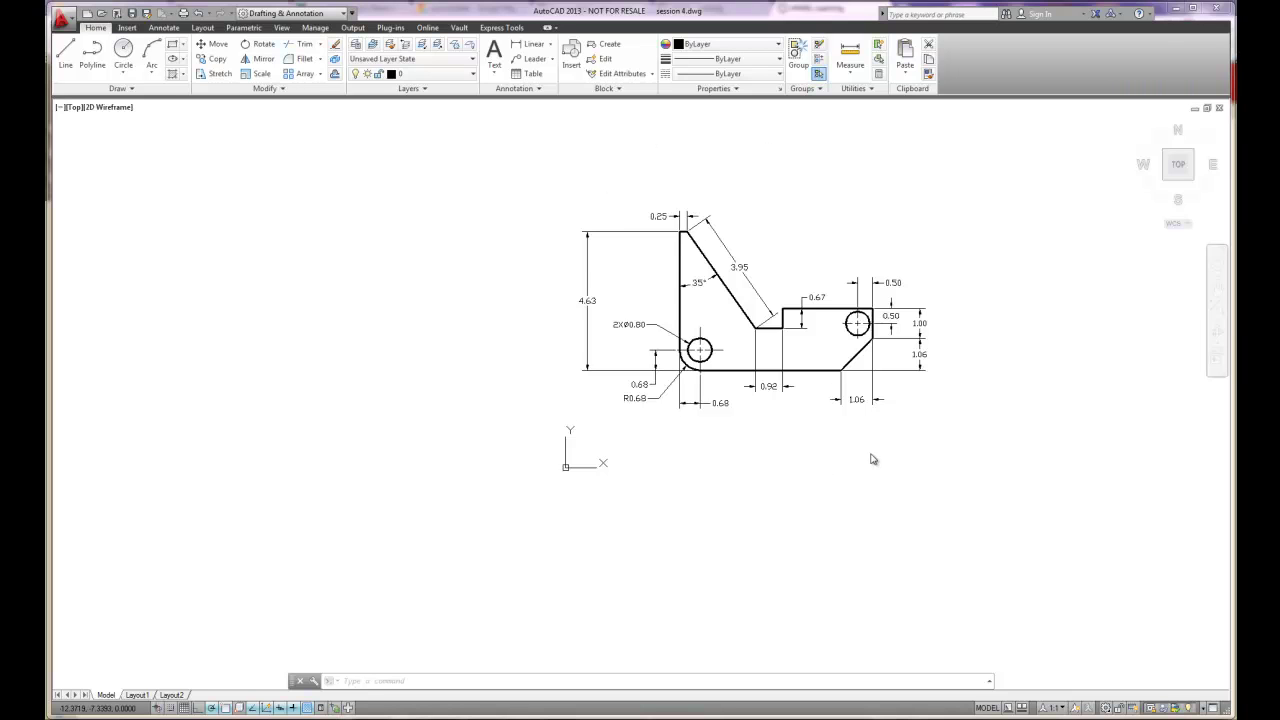
- Zoom in on the dimensioned bracket until it fills most of the drawing area
scroll(963, 346, up, 2)
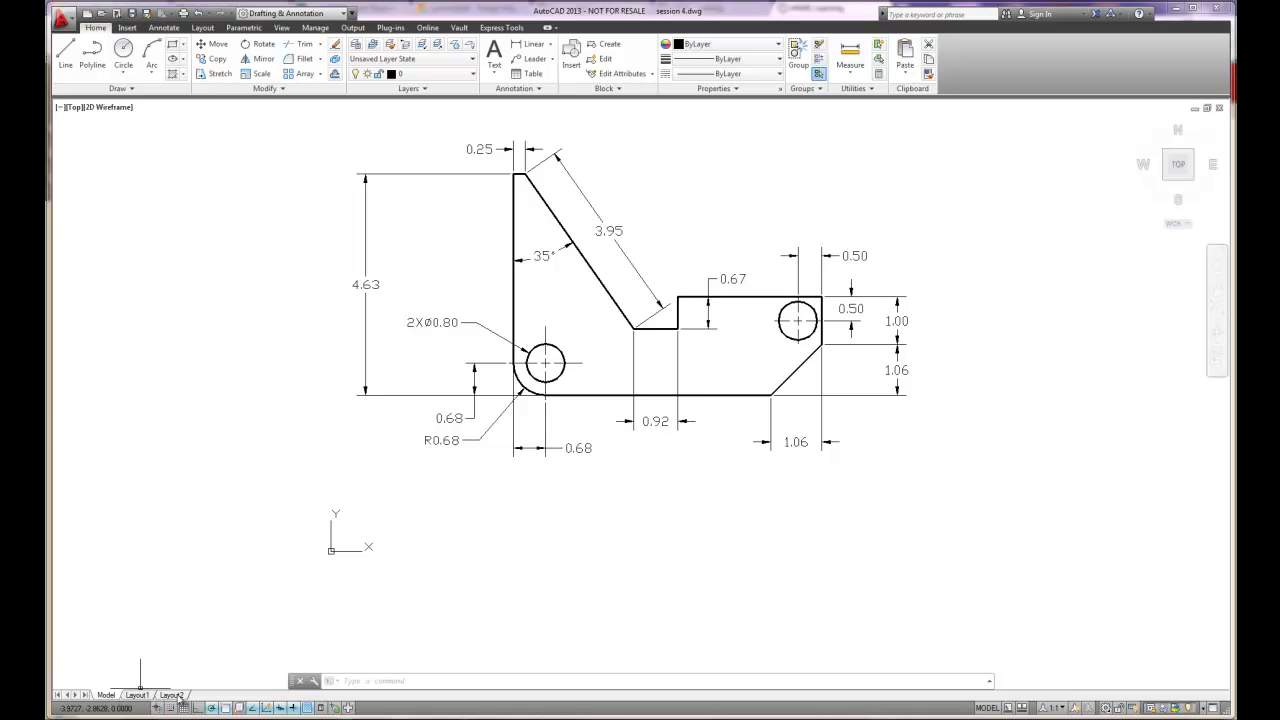
mouse_move(181, 697)
mouse_move(136, 698)
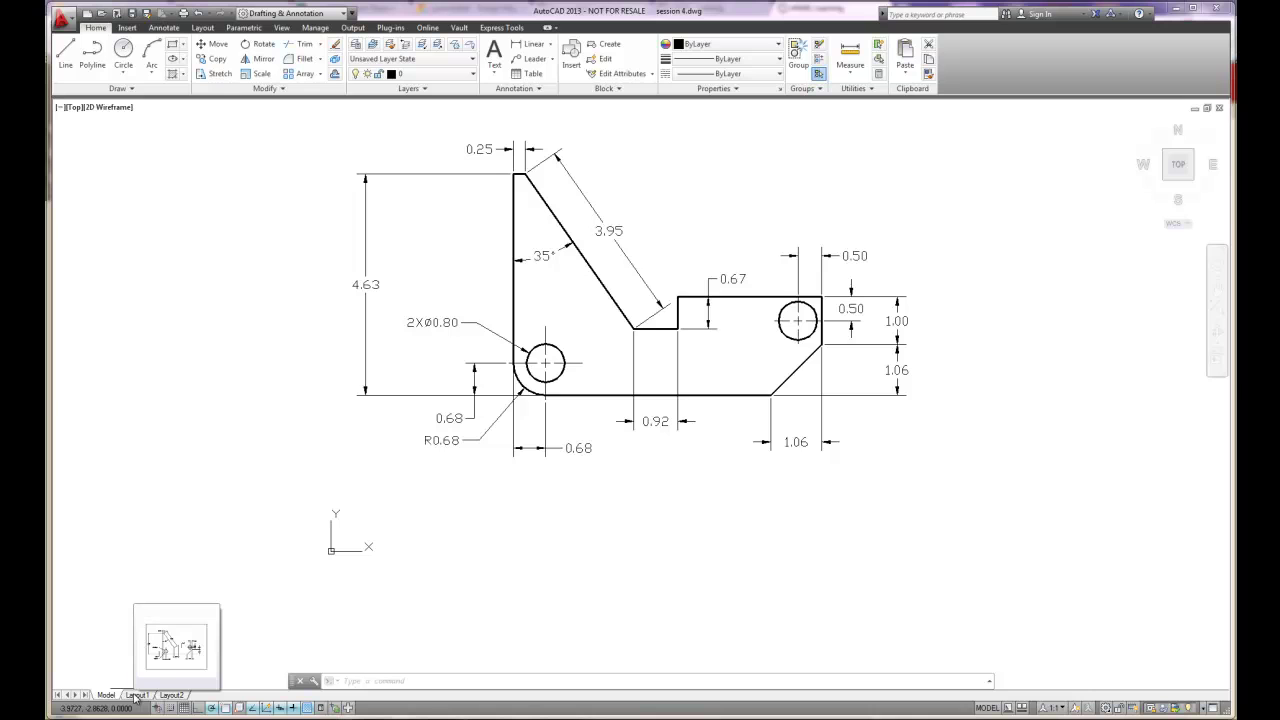
- Bring up the Layout1 tab's context menu to reach Drafting Standard Setup
right_click(136, 698)
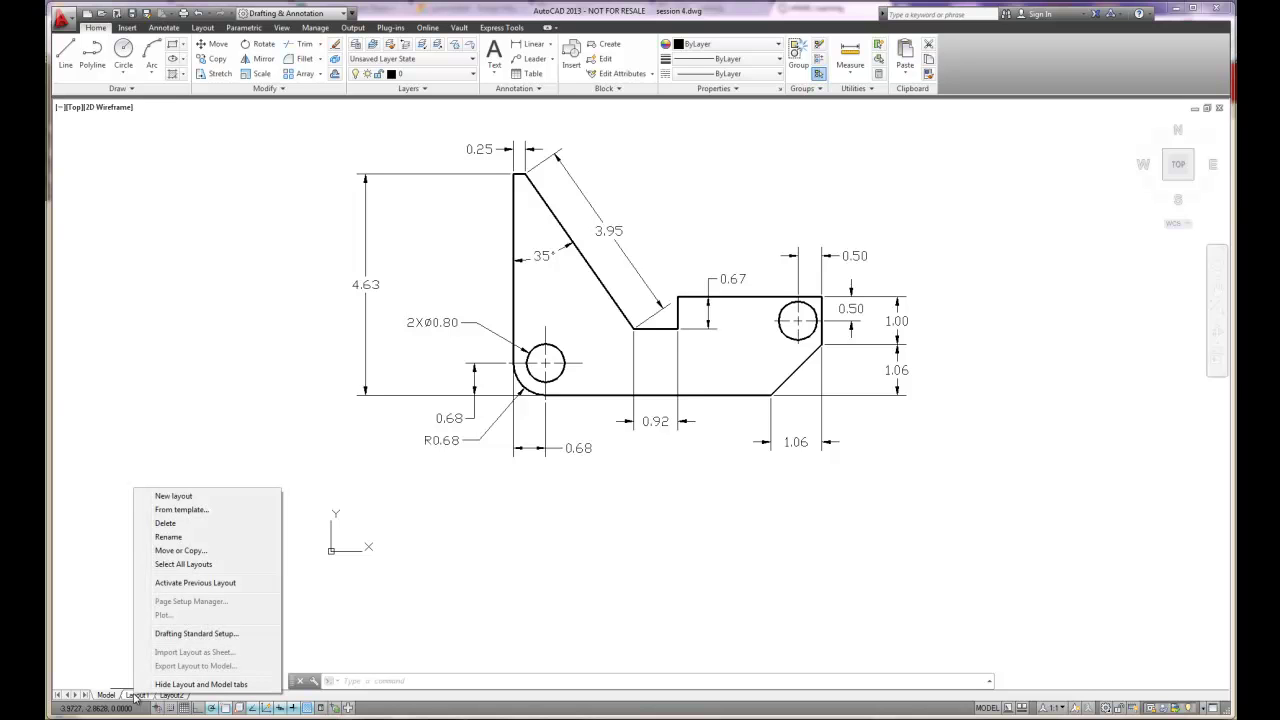
- Open Drafting Standard Setup, move the dialog aside, and accept third-angle projection
click(186, 636)
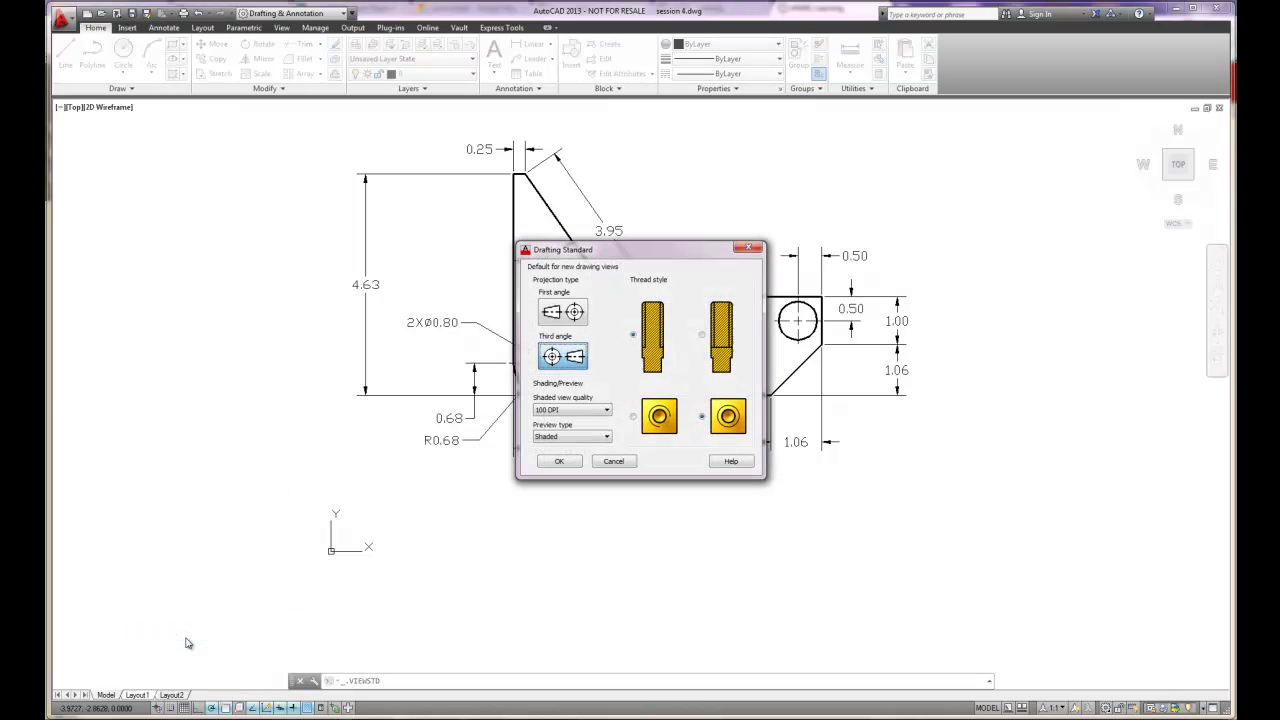
mouse_move(638, 251)
mouse_down()
mouse_move(378, 266)
mouse_move(320, 310)
mouse_up()
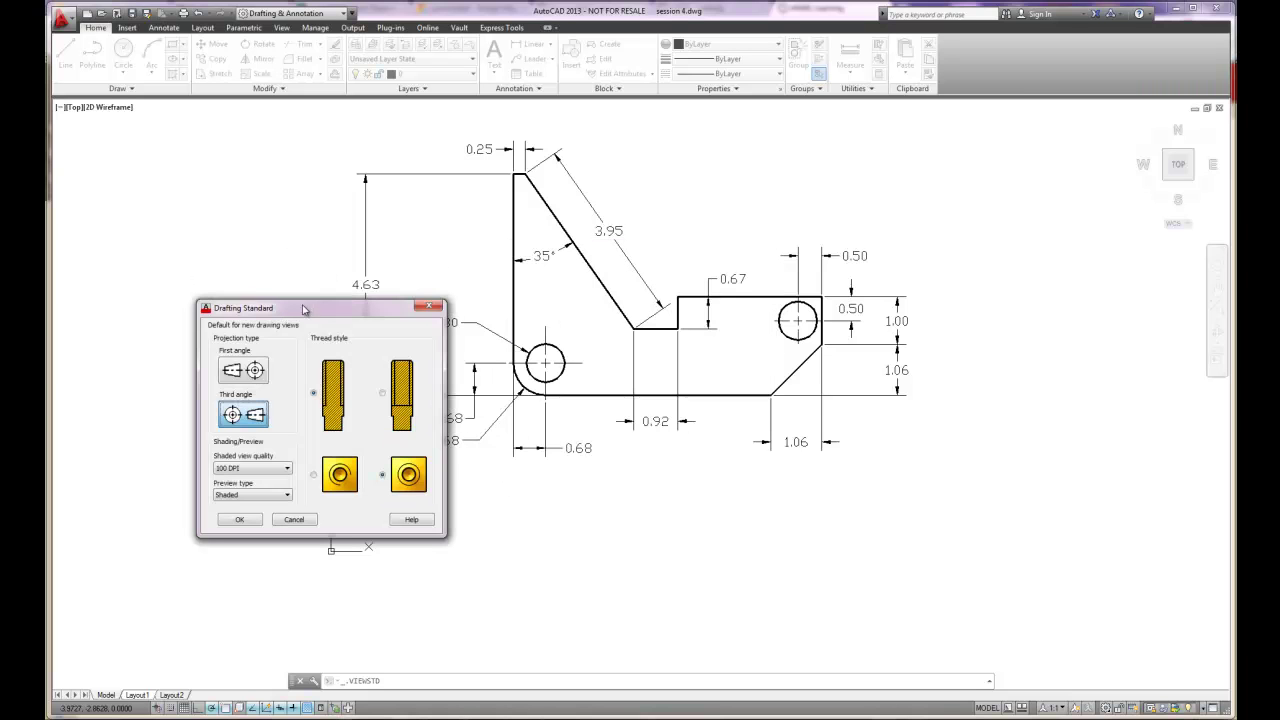
click(237, 520)
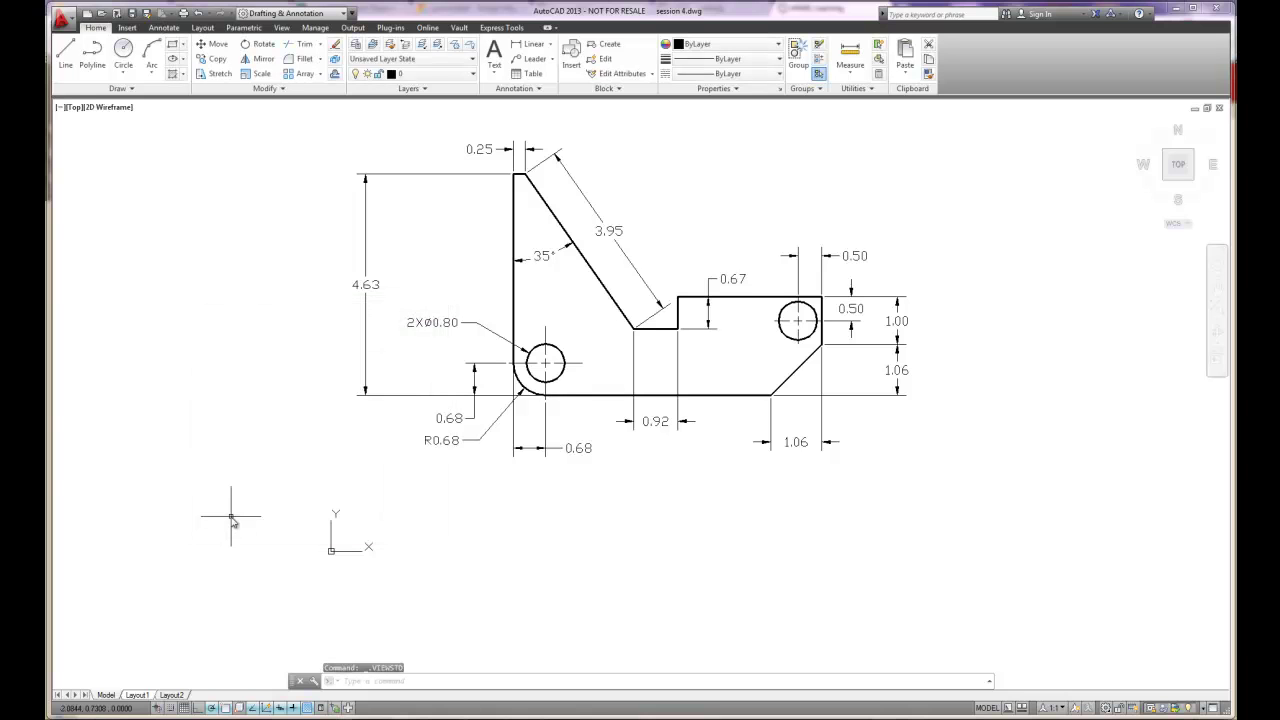
- Bring up the layout tab context menu again to add a new layout
right_click(142, 693)
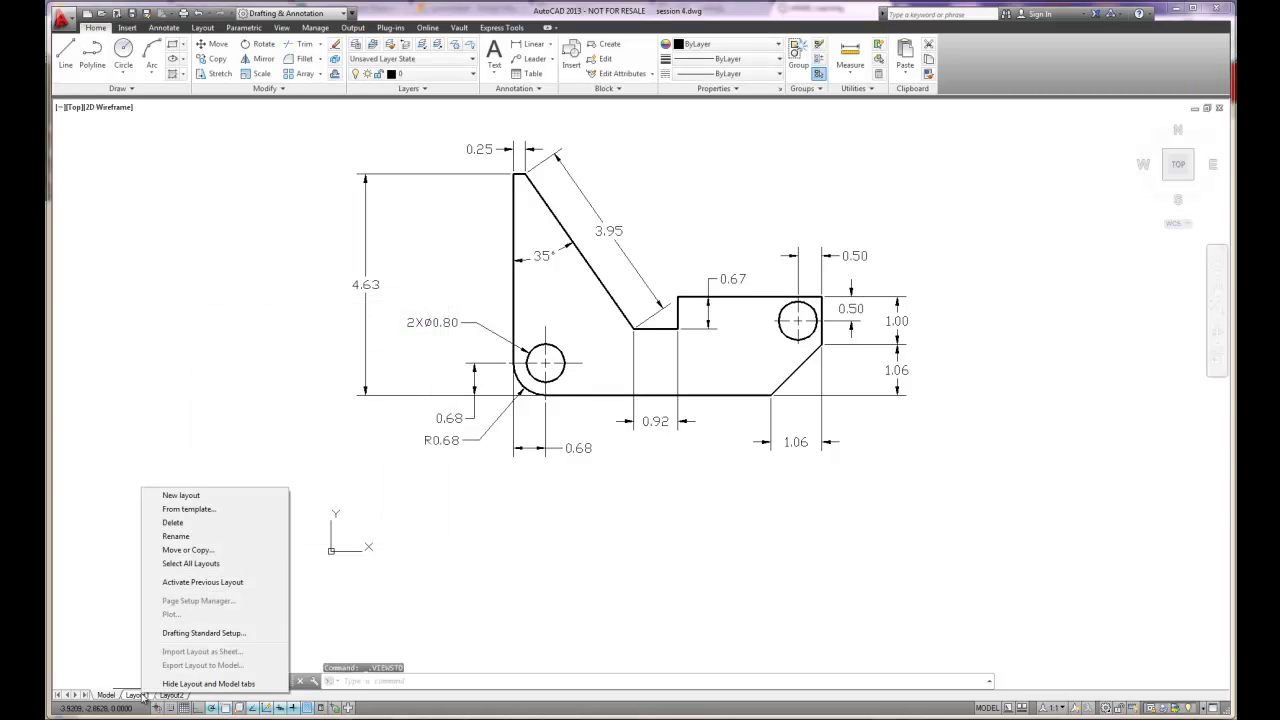
- Create the new Layout3 and rename it to 'sample'
click(180, 496)
right_click(208, 695)
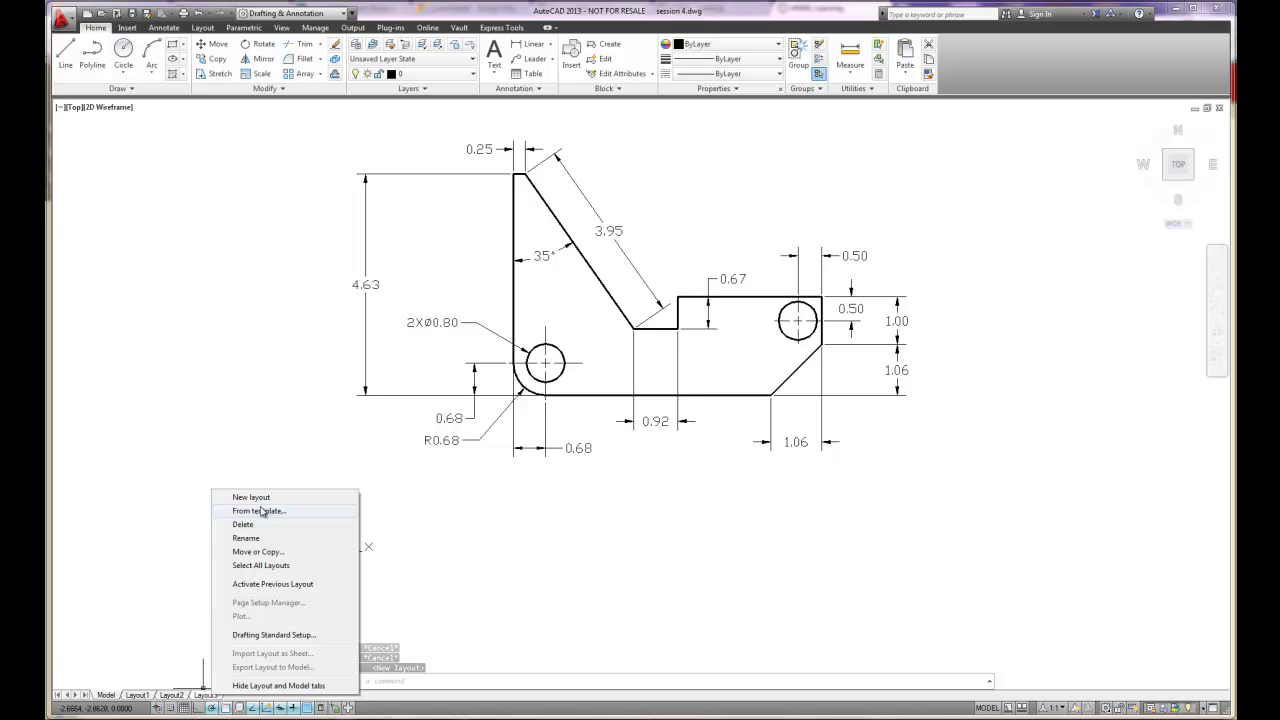
click(251, 539)
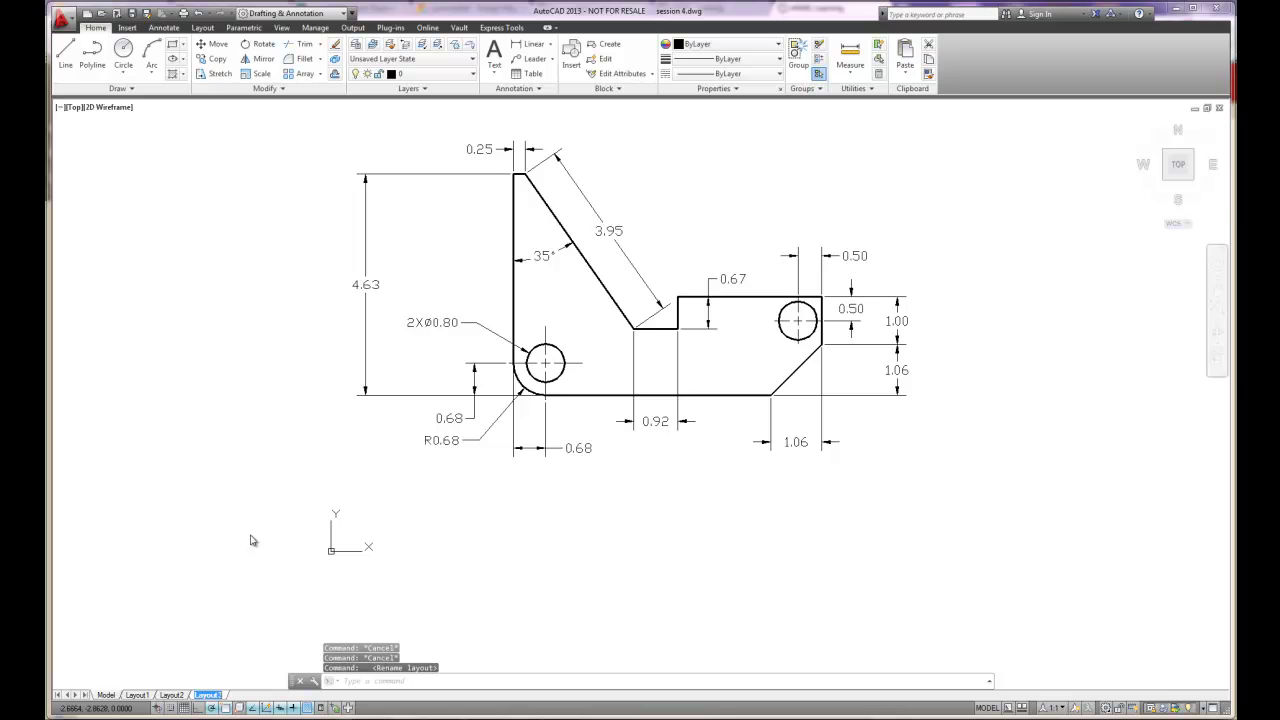
text(sample)
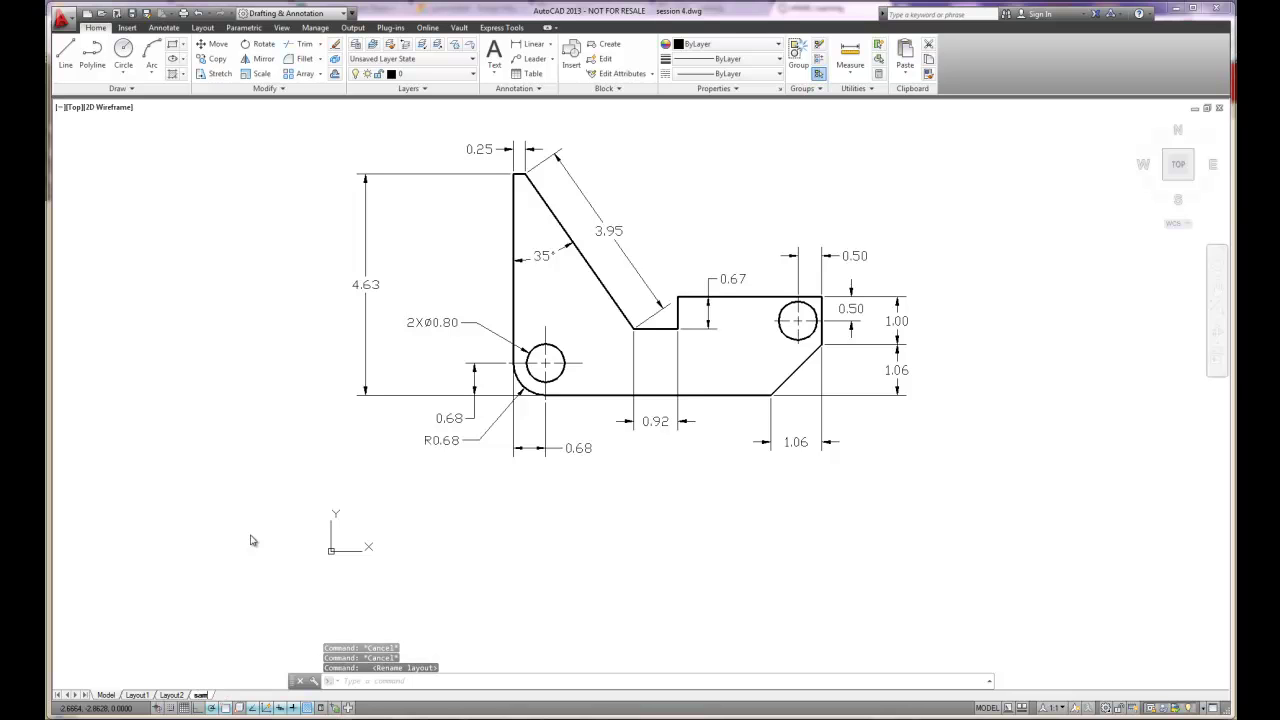
key(Return)
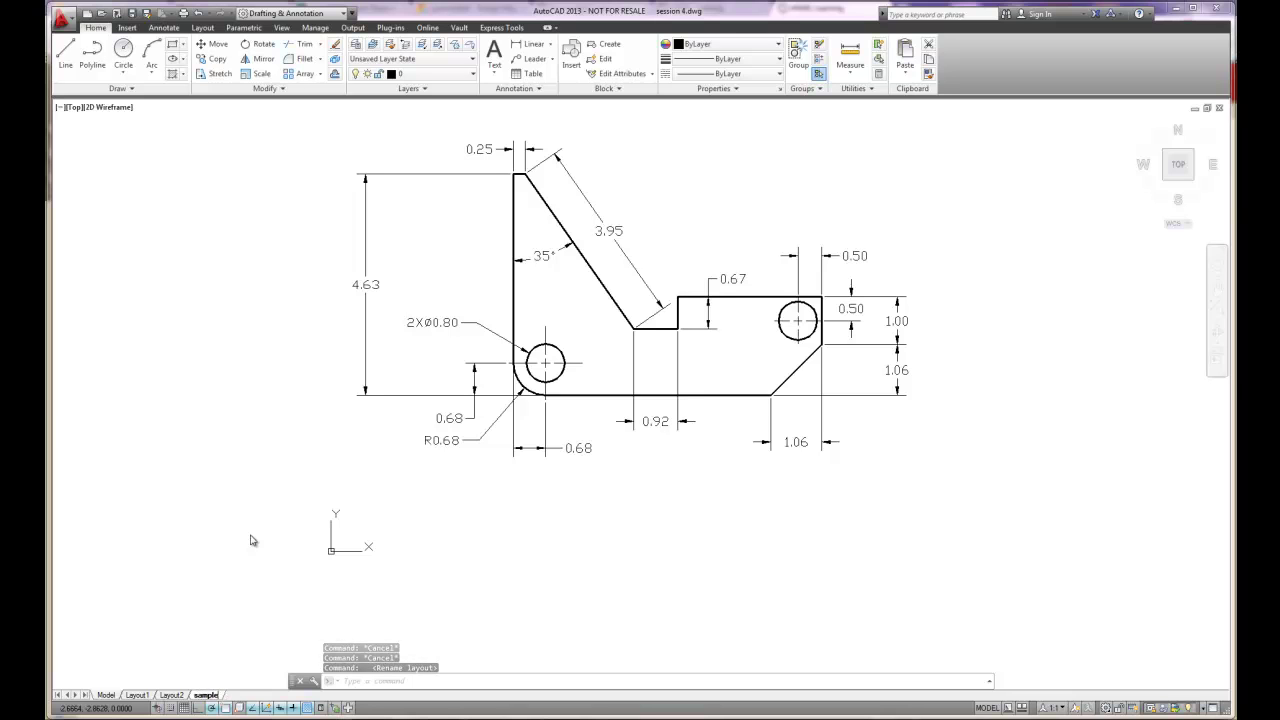
- Switch to the sample layout and bring up its Page Setup Manager
click(203, 695)
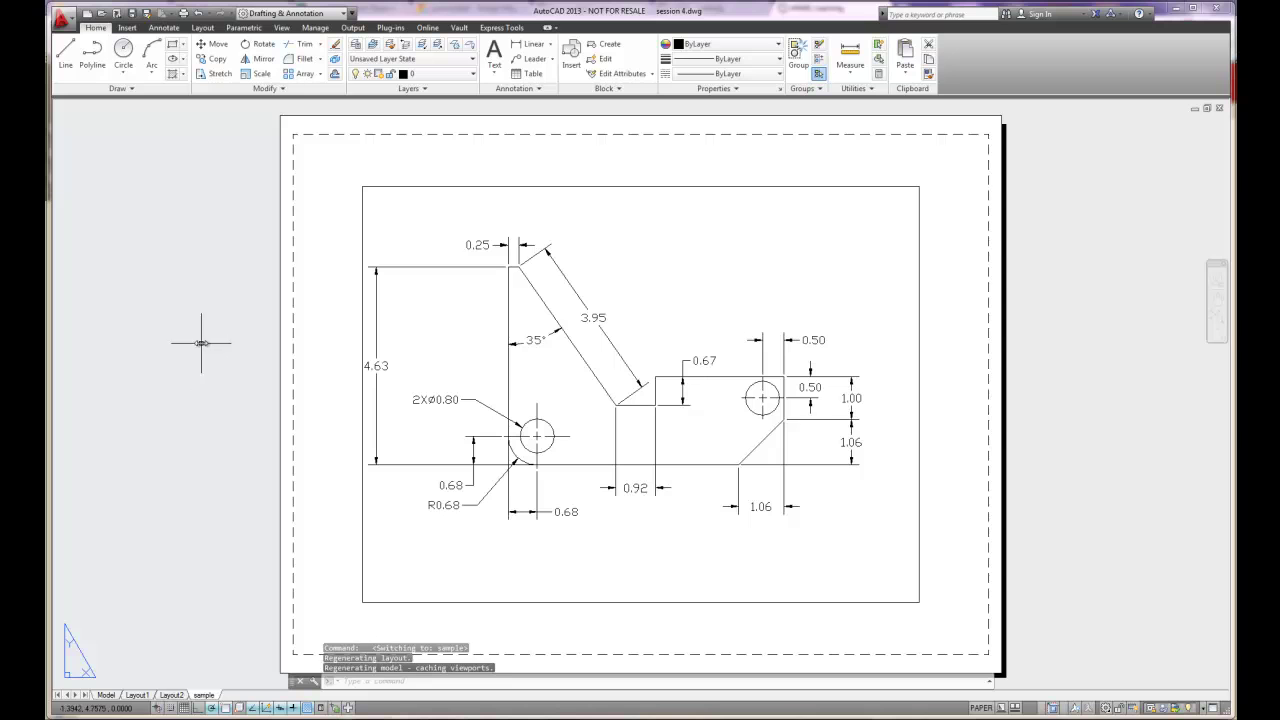
right_click(204, 695)
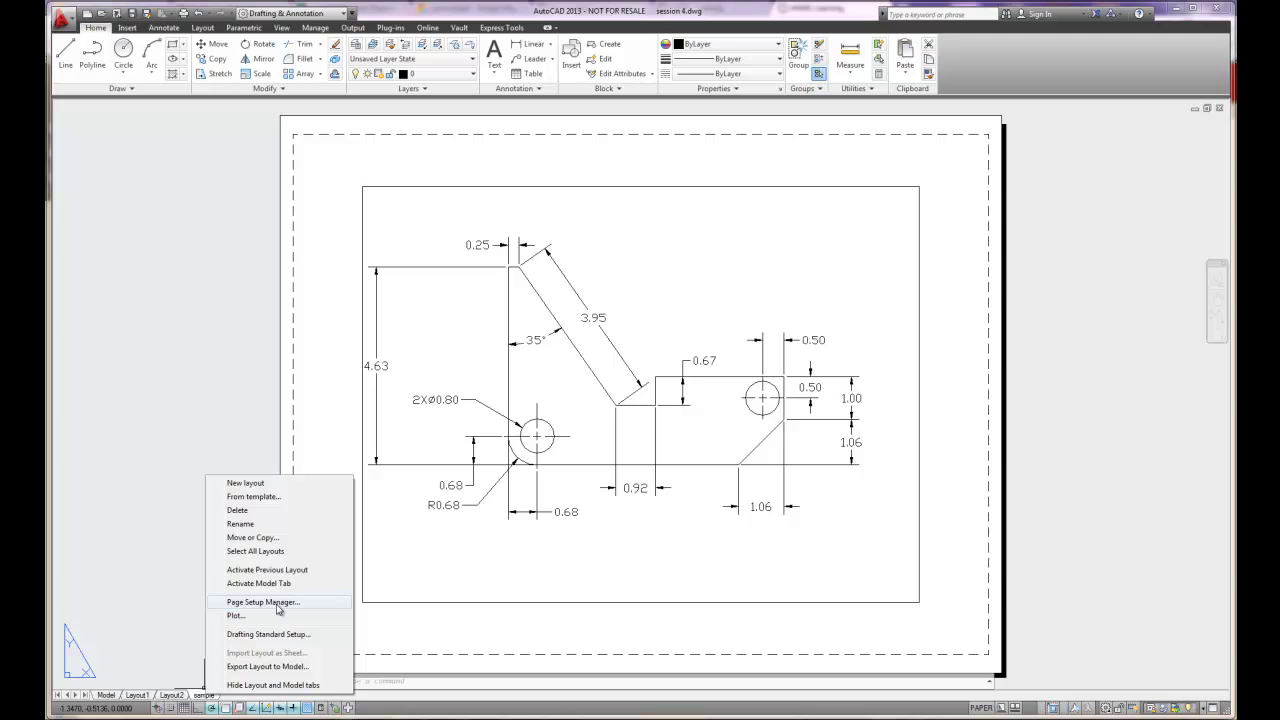
click(263, 602)
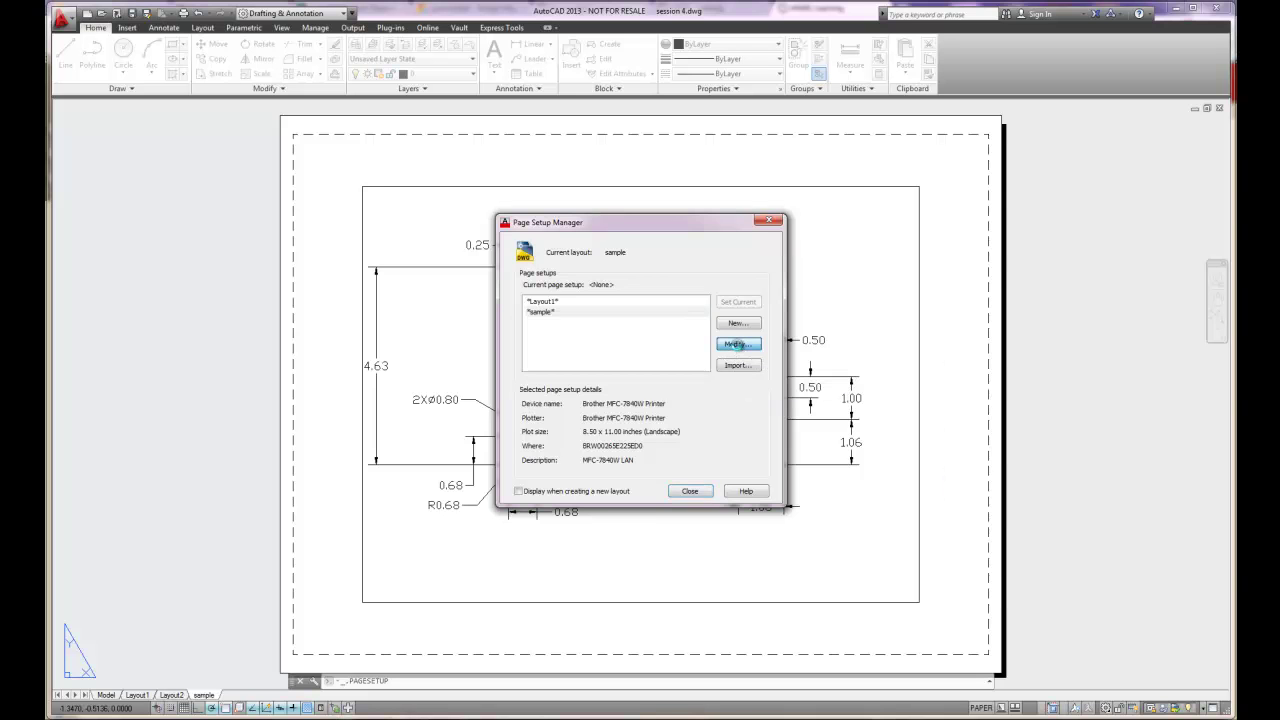
- Modify the *sample* page setup from the Page Setup Manager
click(738, 345)
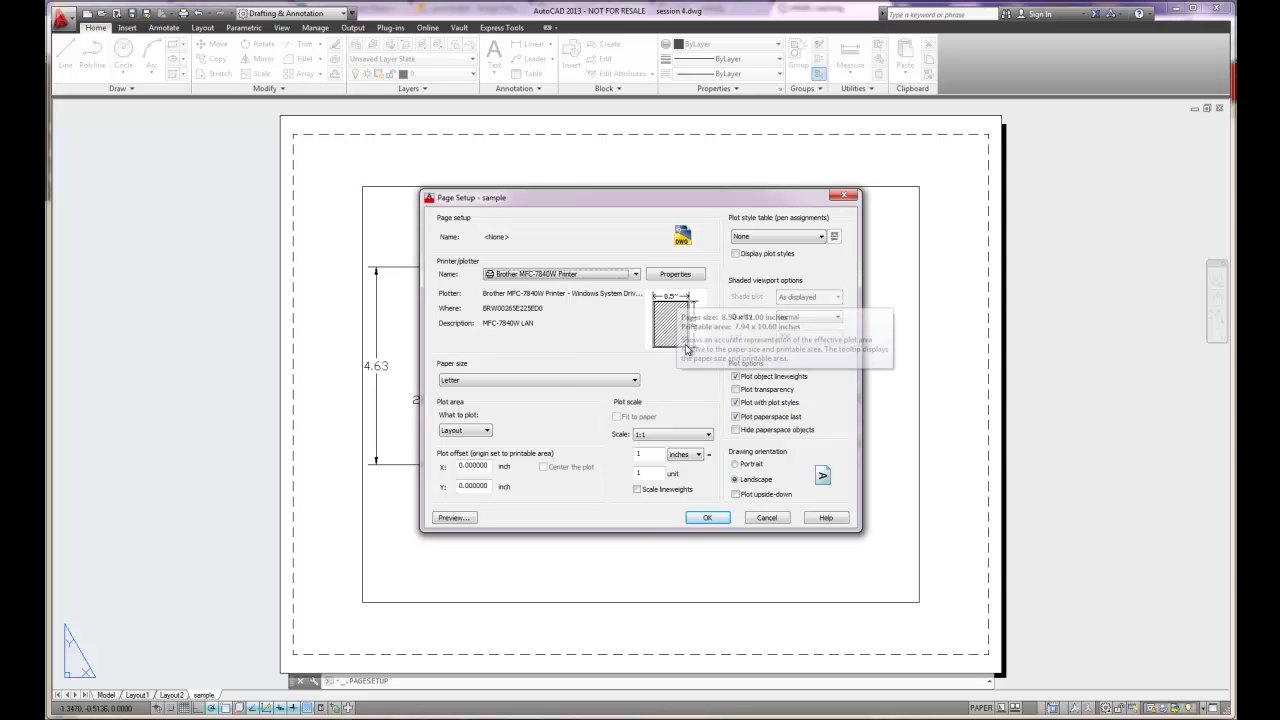
- Review the paper size list, keeping Letter, then expand the Printer/plotter name list
click(556, 381)
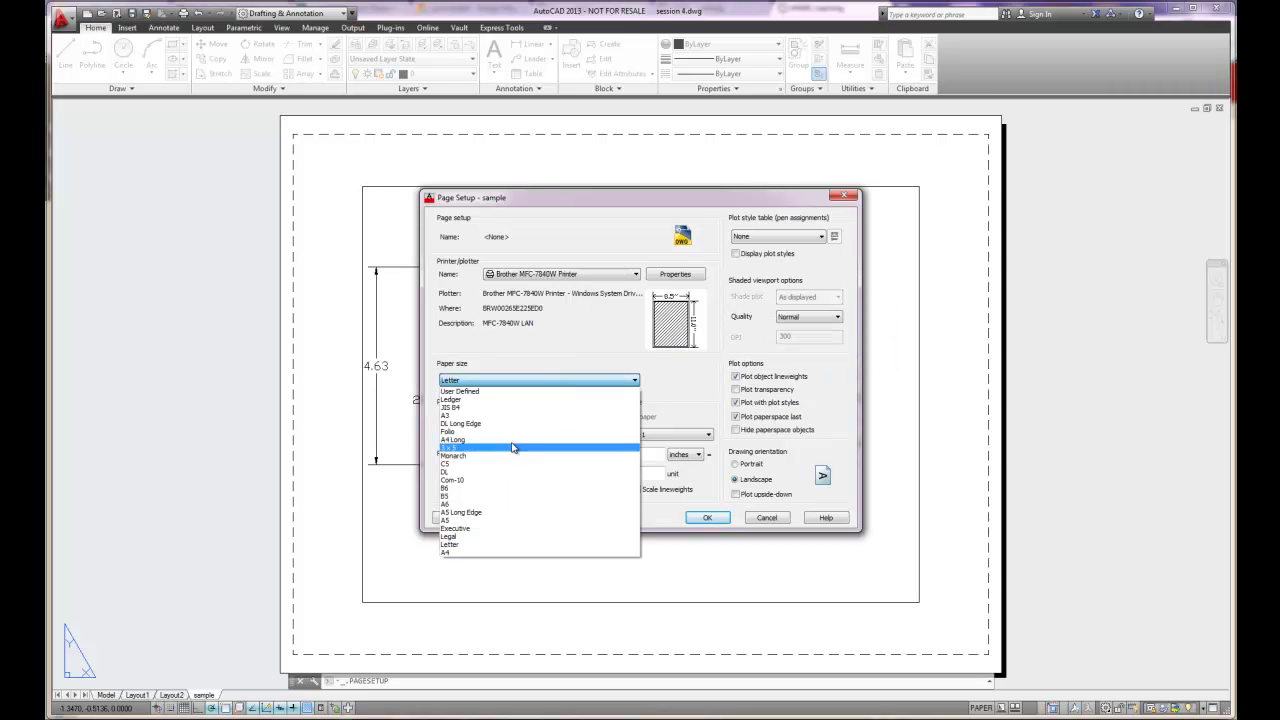
click(515, 383)
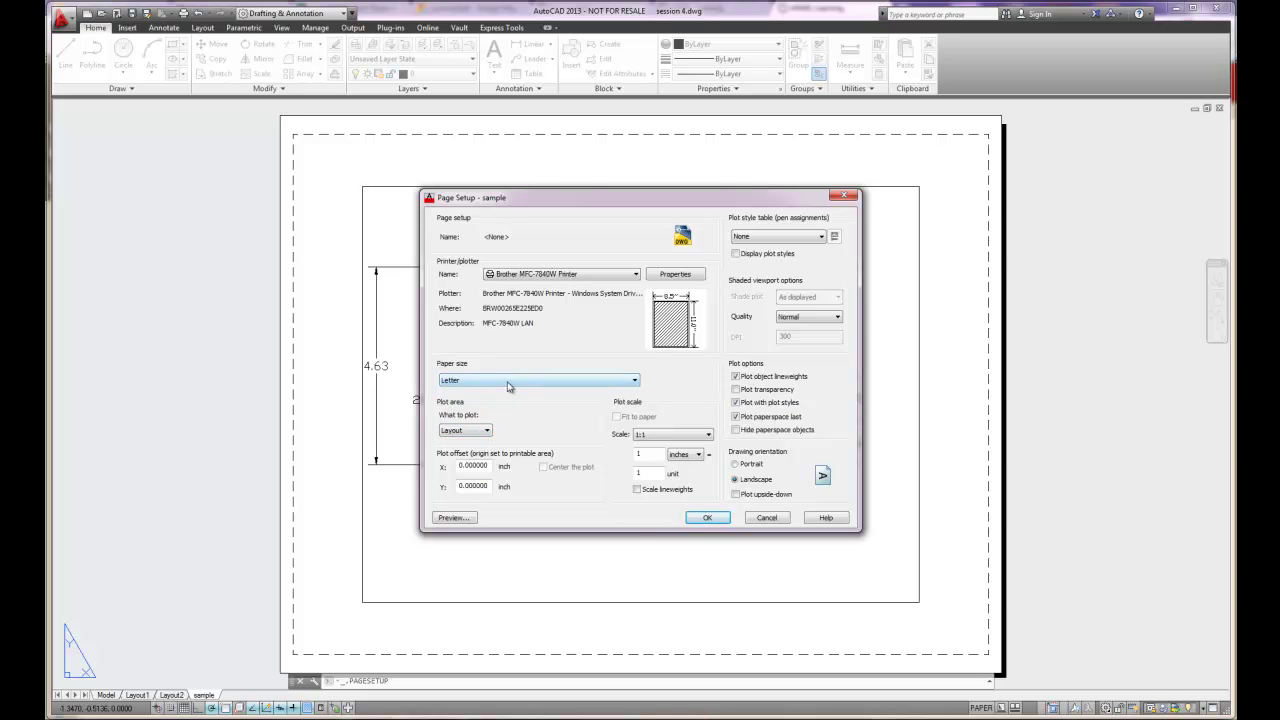
click(508, 384)
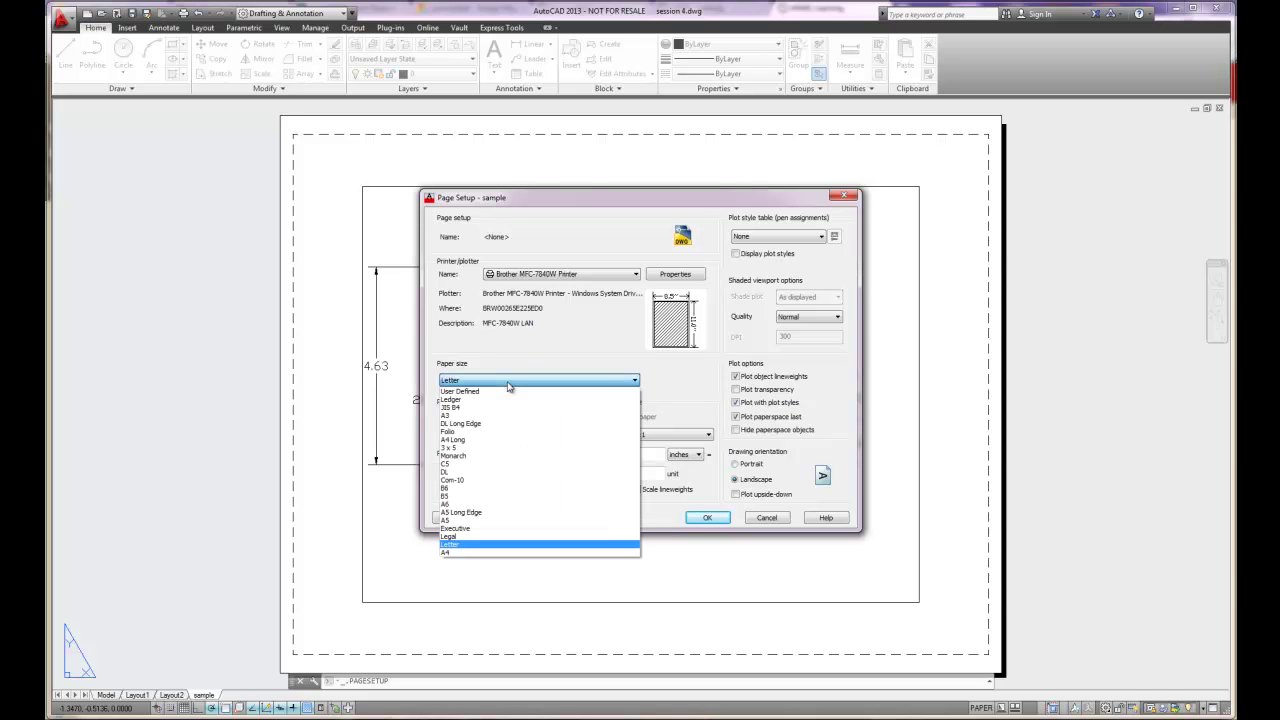
click(565, 278)
click(565, 278)
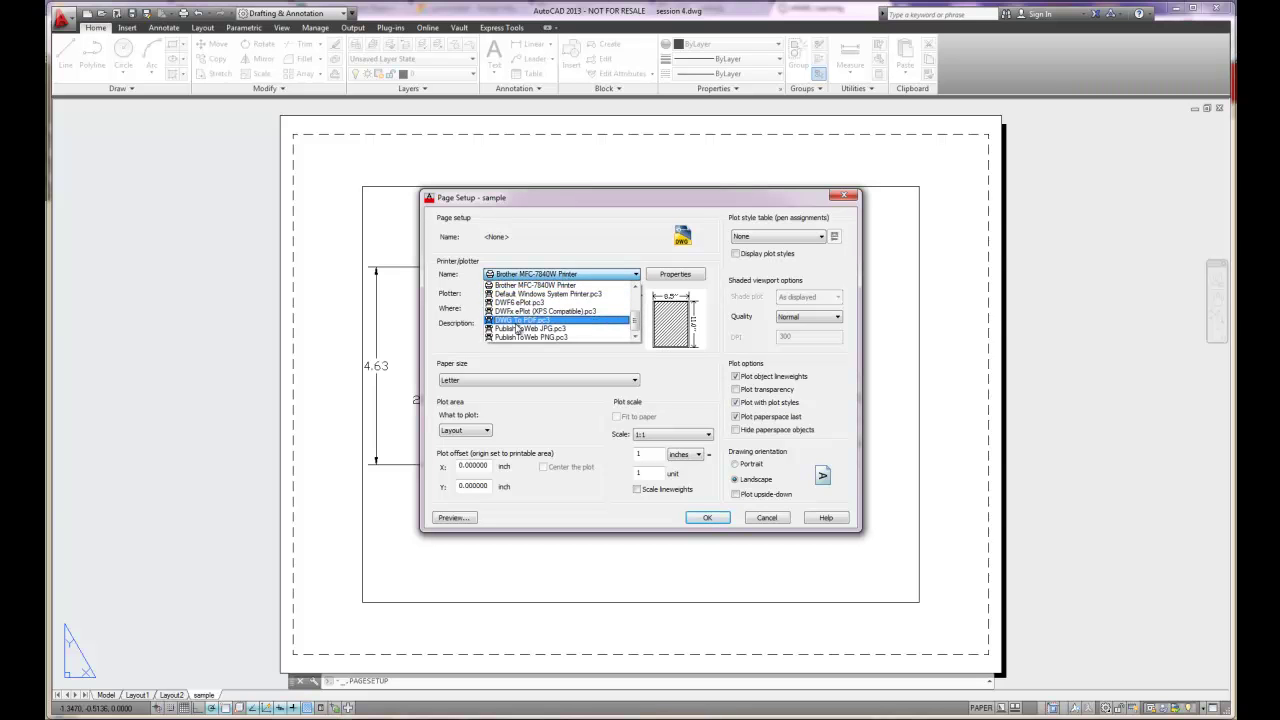
- Select DWG To PDF.pc3 with ANSI B (17.00 x 11.00 Inches) paper and apply the setup
click(528, 321)
click(538, 380)
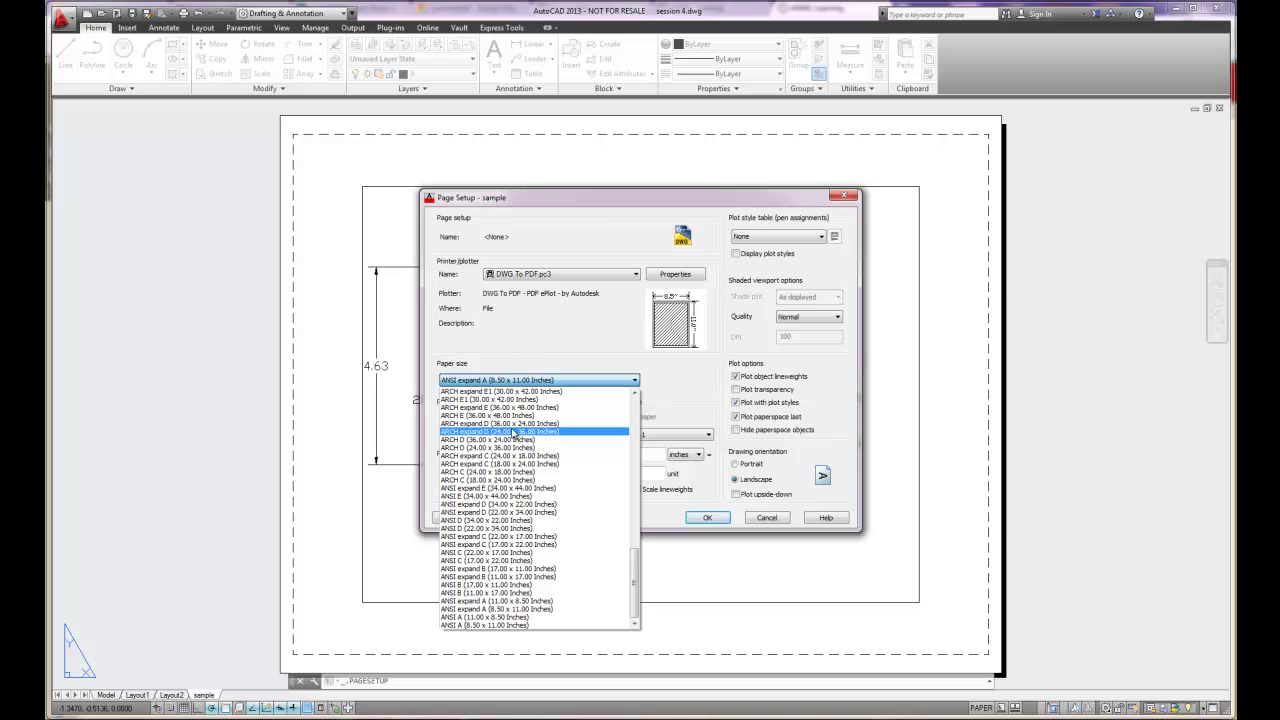
click(484, 588)
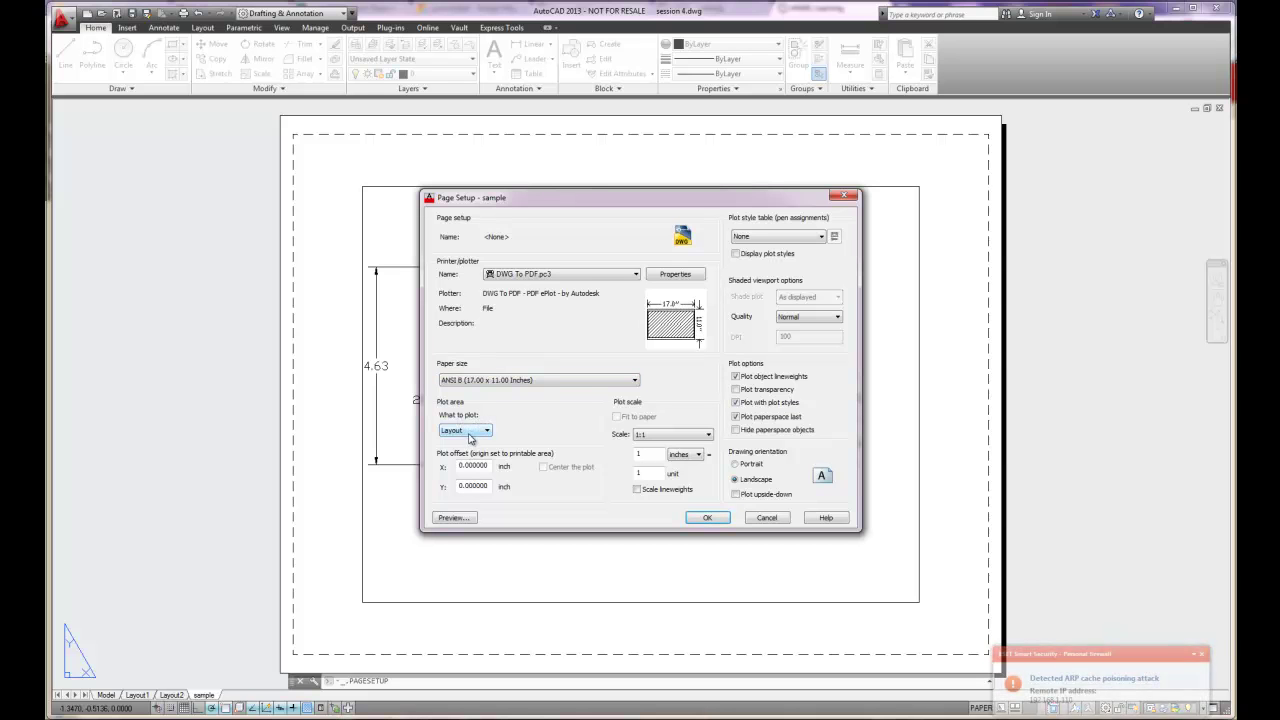
click(1201, 654)
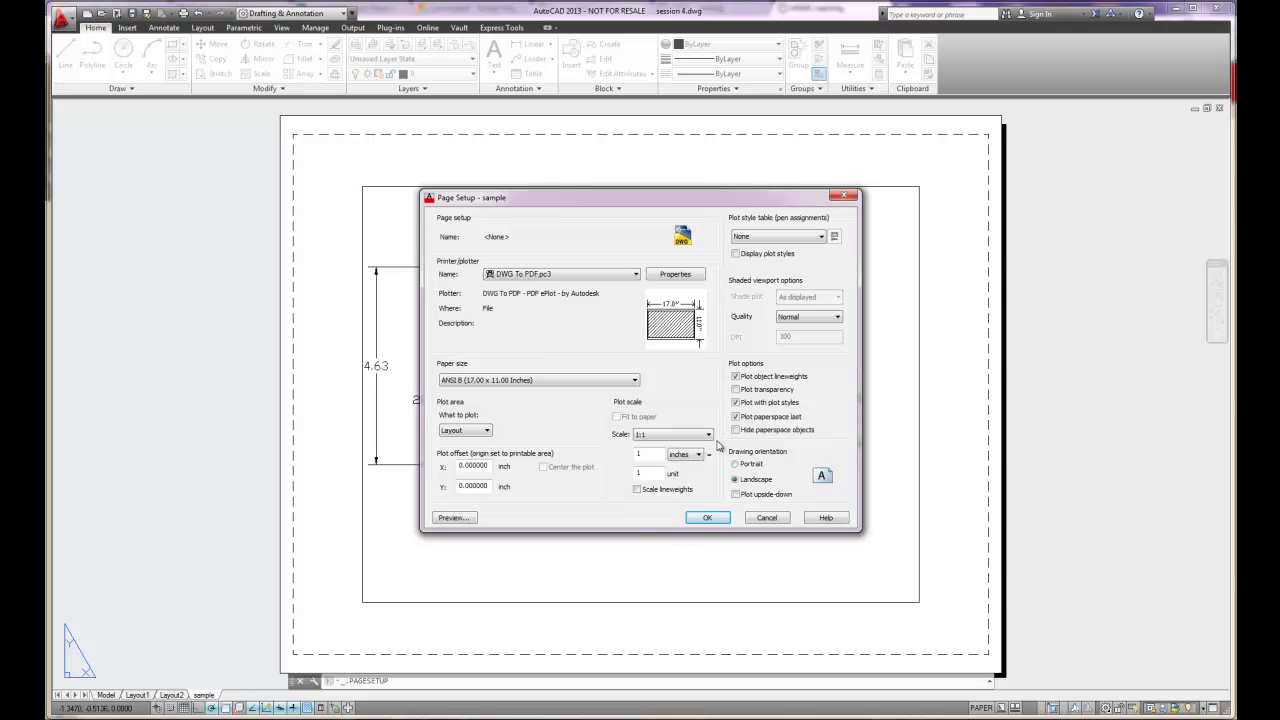
click(708, 518)
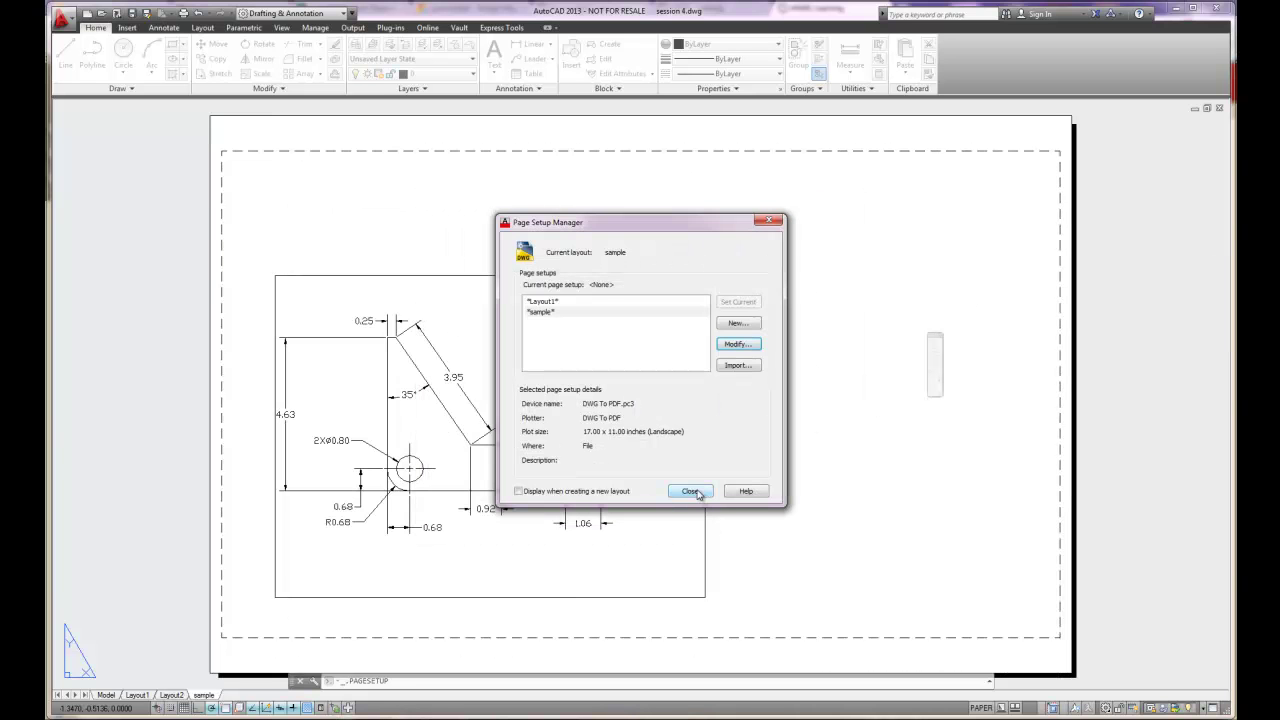
- Close the Page Setup Manager, leaving the bracket on the 17 x 11 sample sheet
click(692, 490)
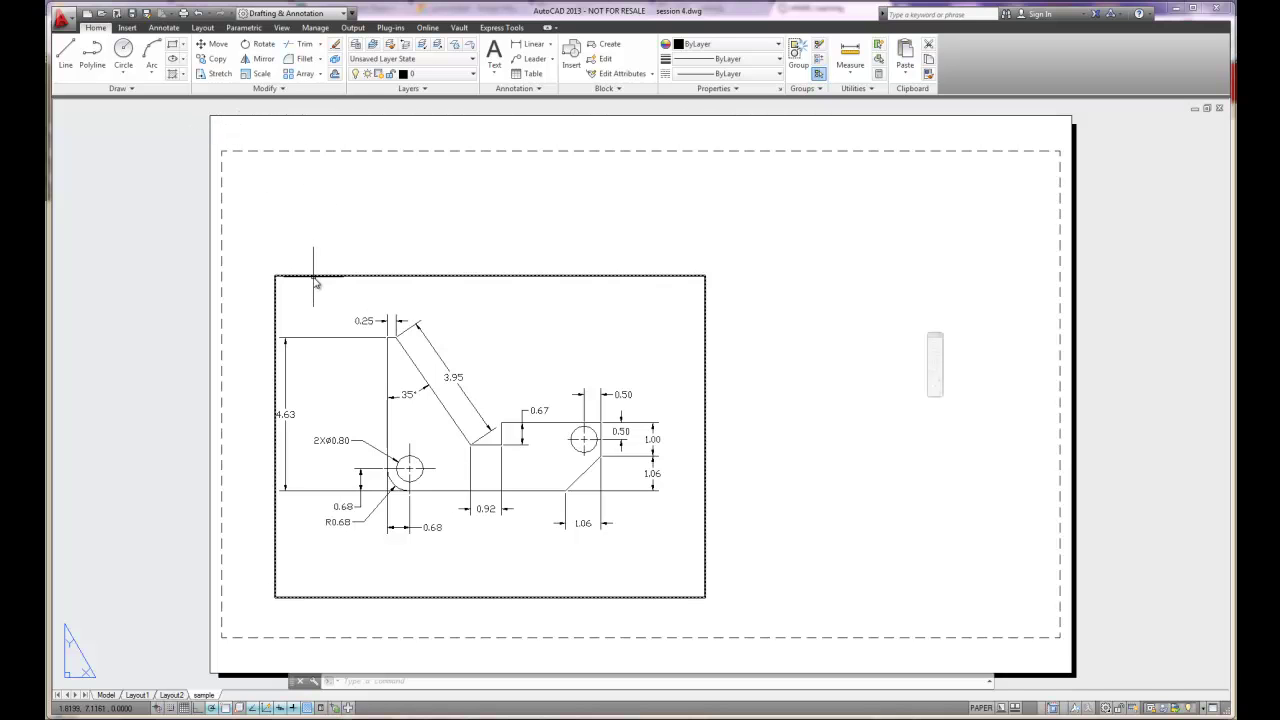
- Stretch the viewport's corners out to the sheet's dashed printable border so it spans the ANSI B sheet
mouse_move(314, 283)
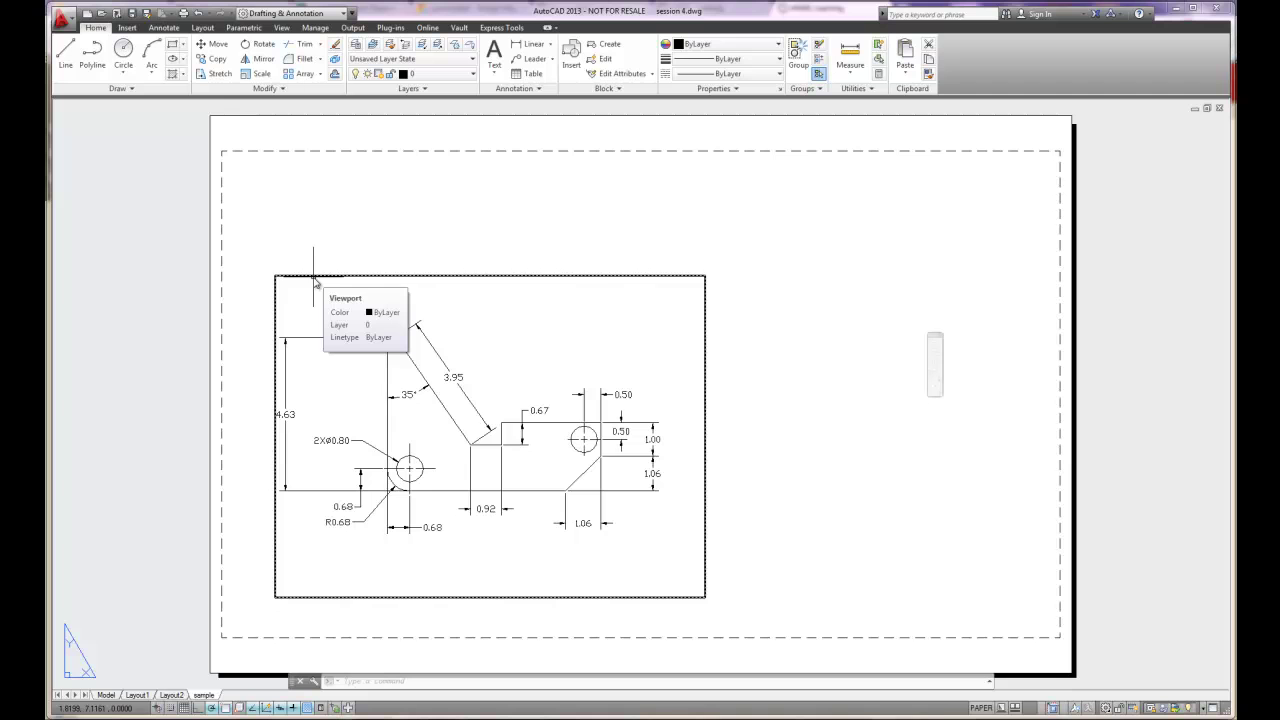
click(314, 277)
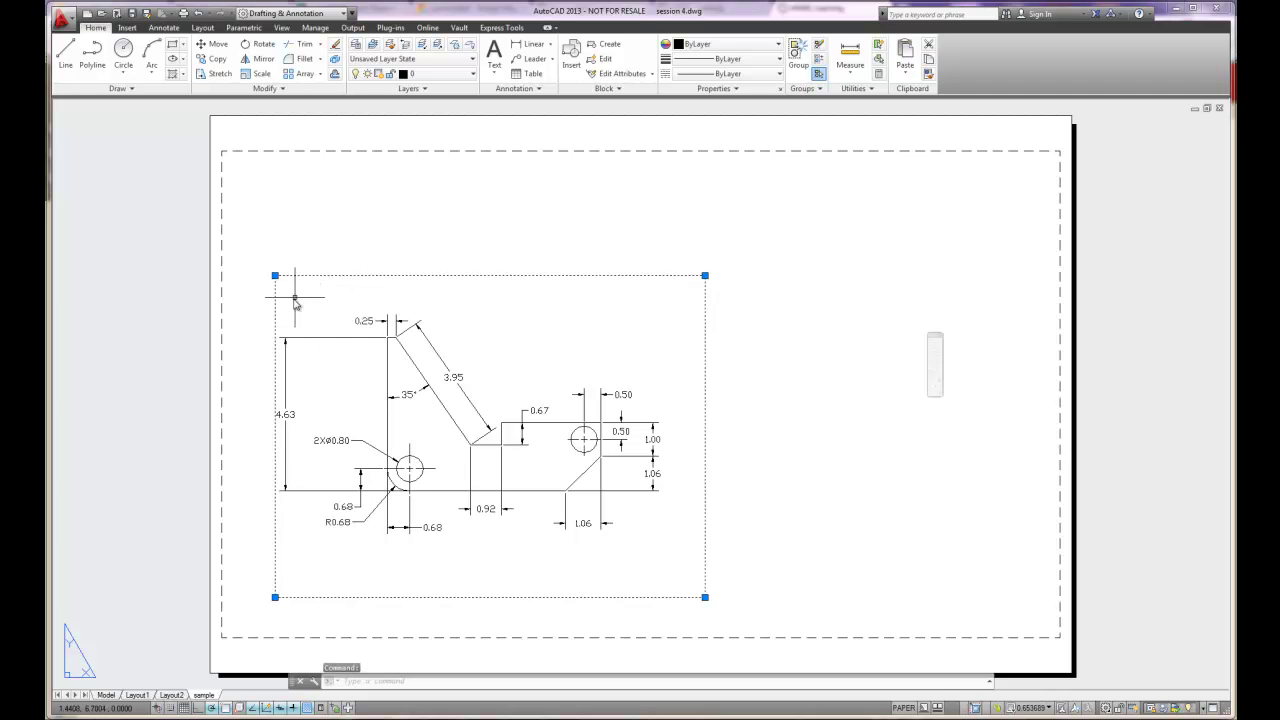
click(275, 275)
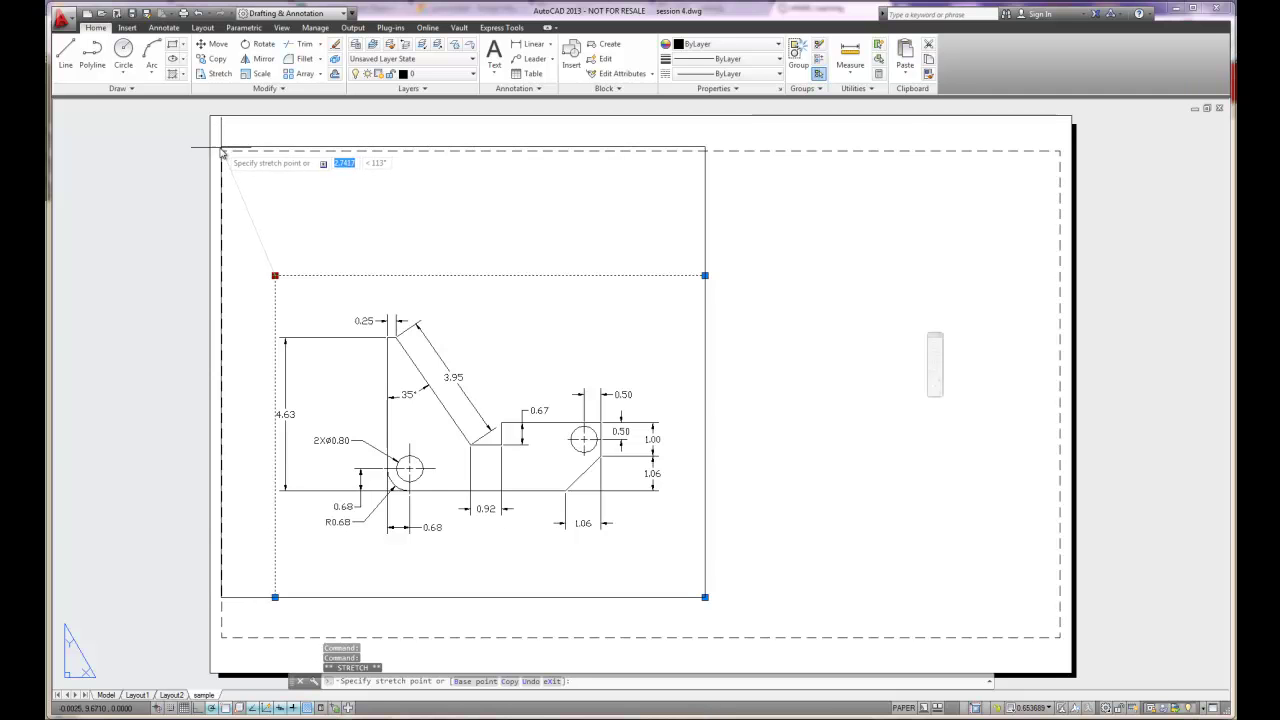
click(221, 151)
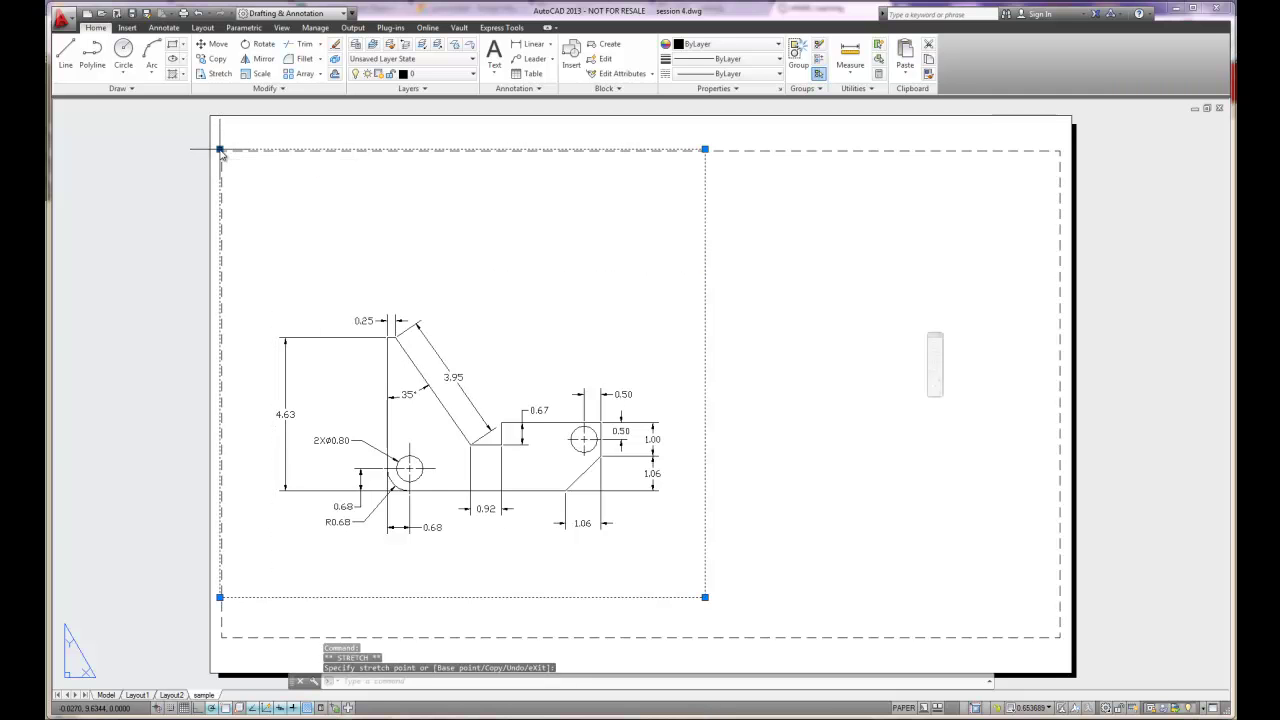
click(705, 597)
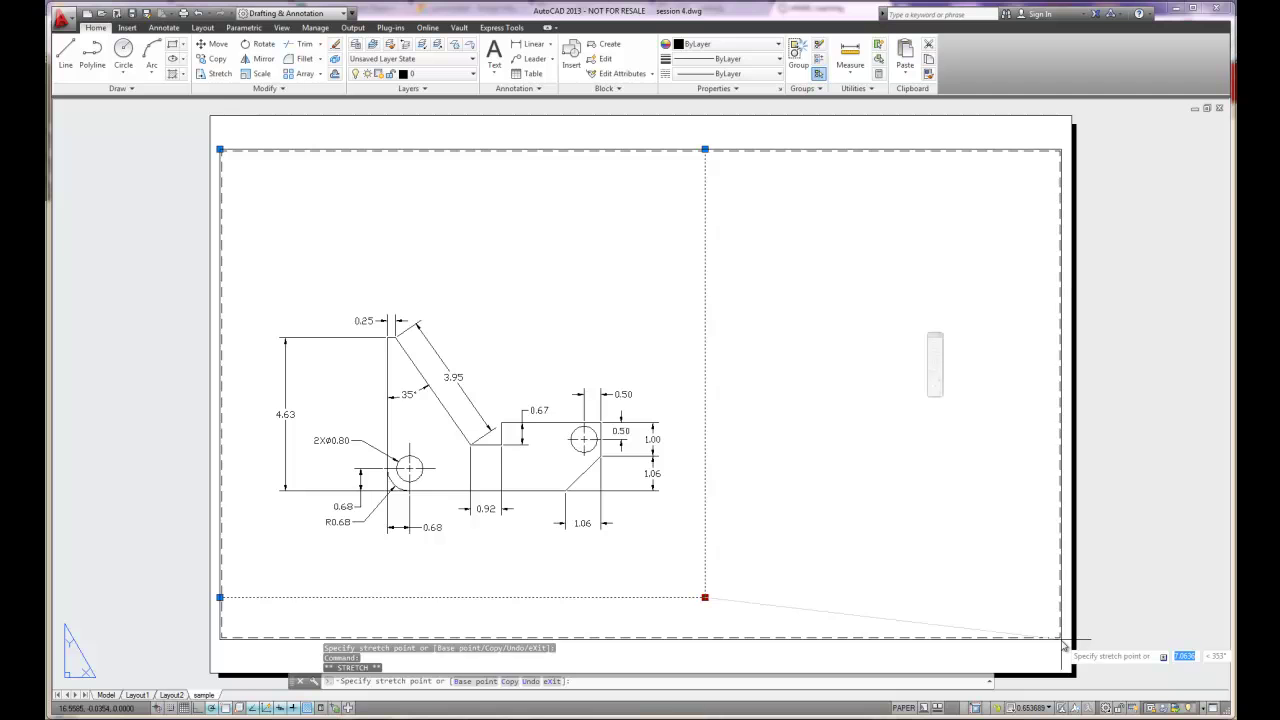
click(1061, 638)
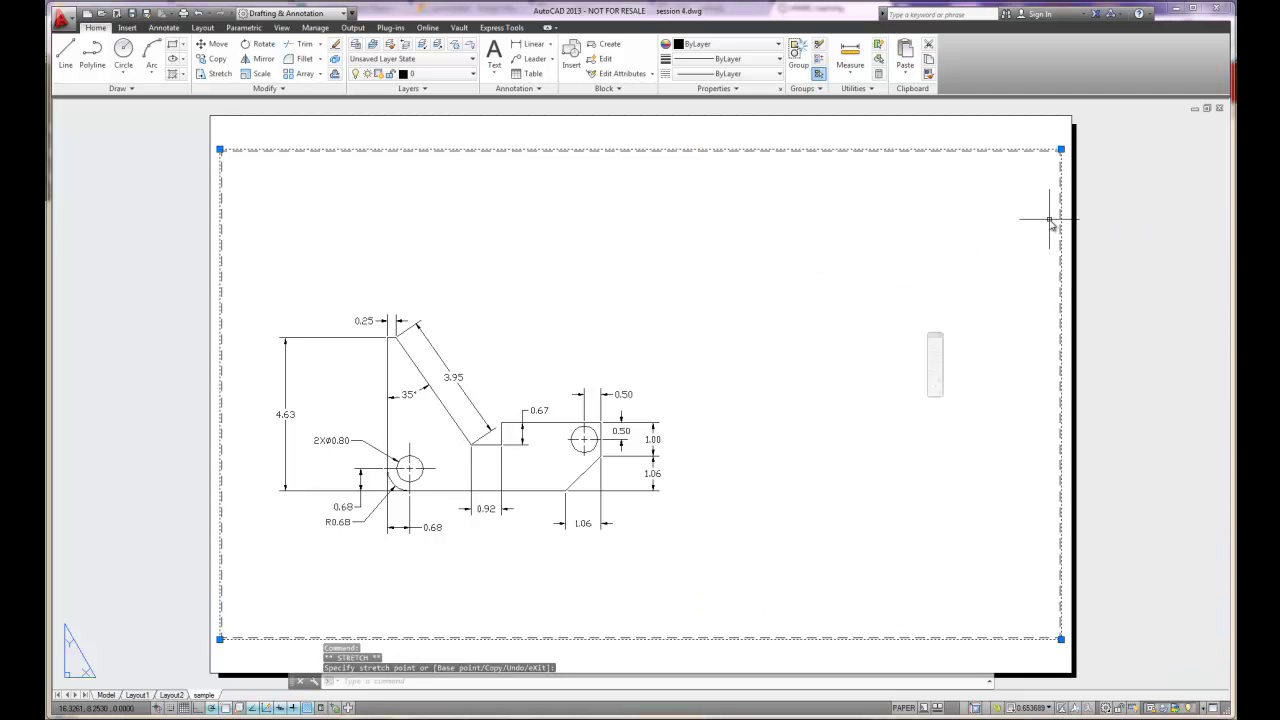
key(Escape)
key(Escape)
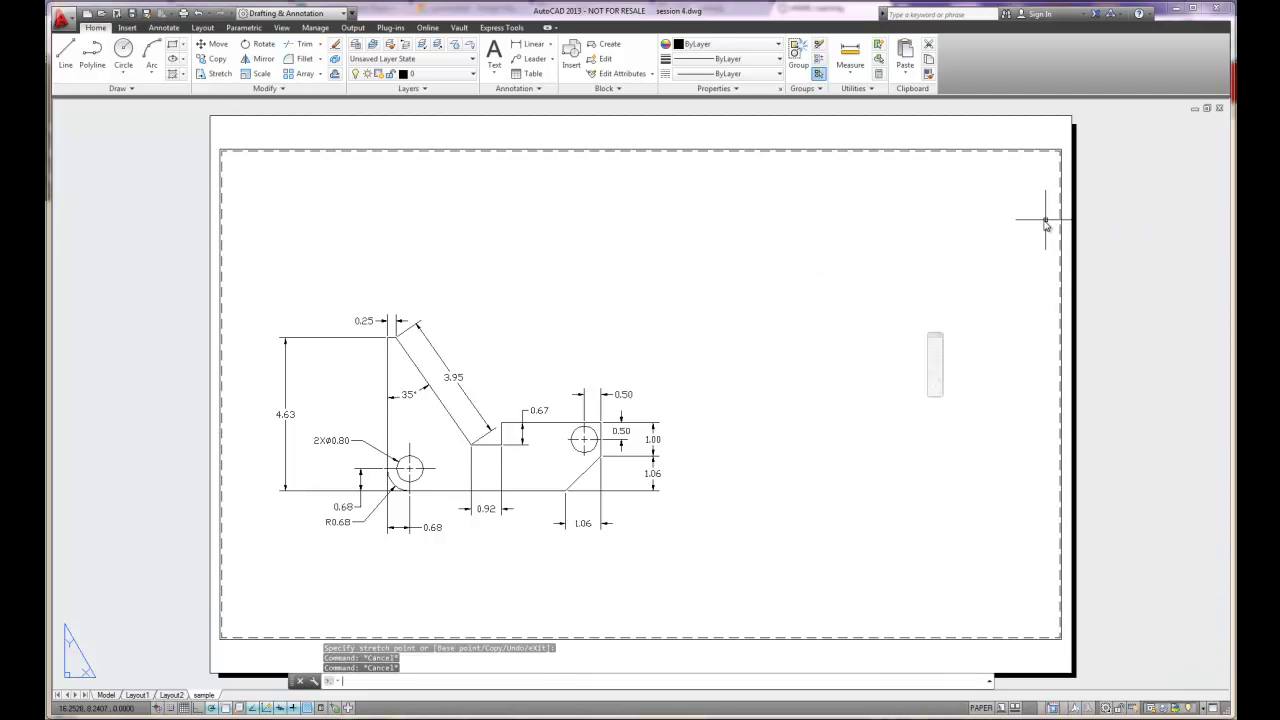
click(1008, 648)
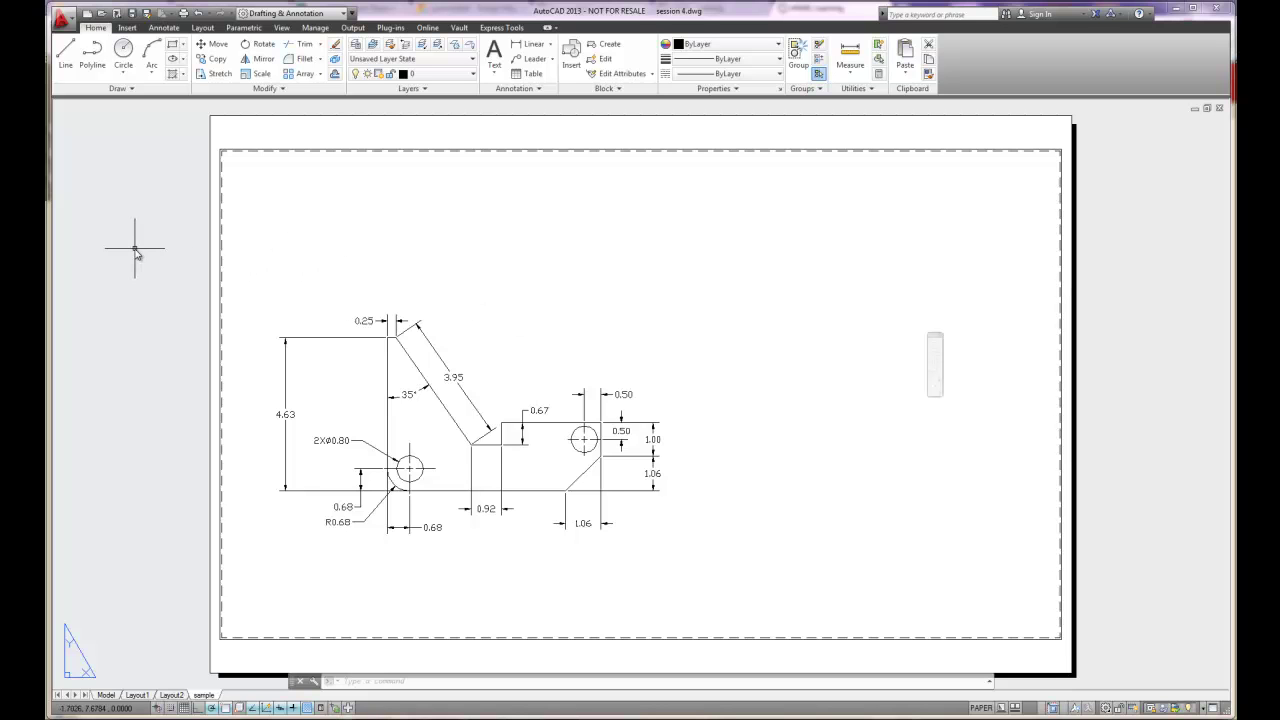
- Activate the viewport, set its scale to 1:1, and pan the bracket into its centre
double_click(286, 240)
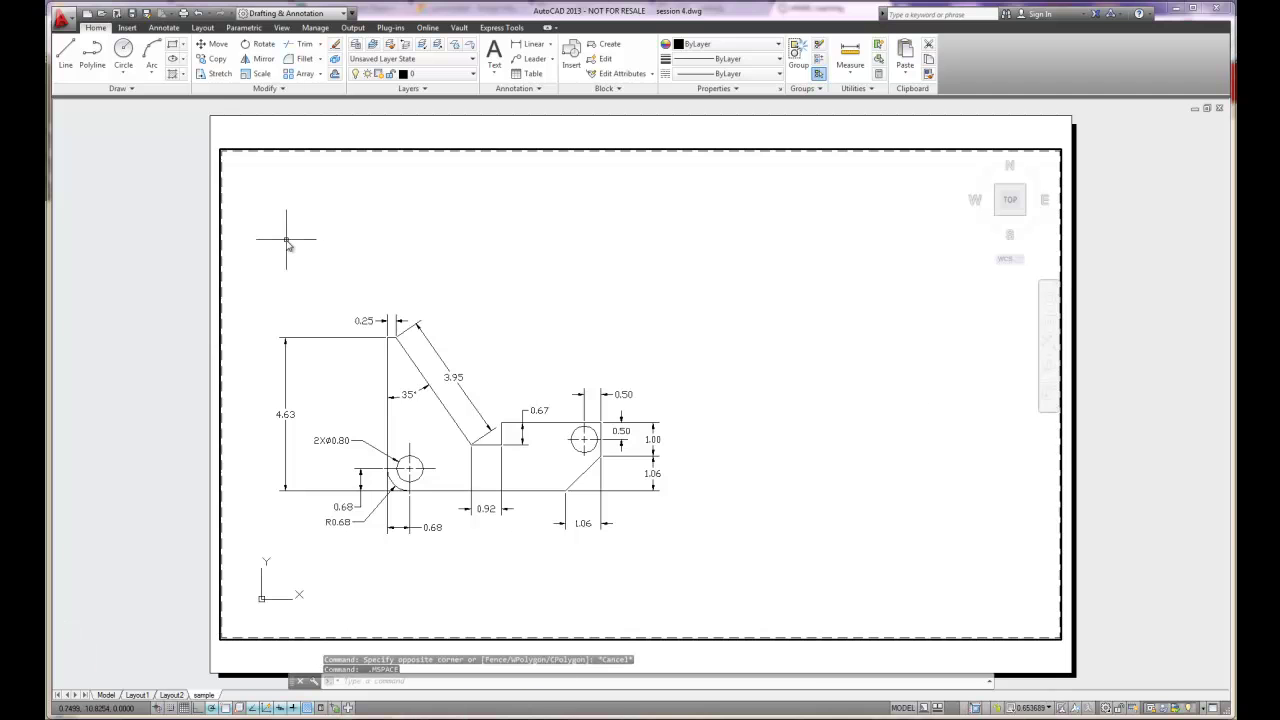
double_click(137, 230)
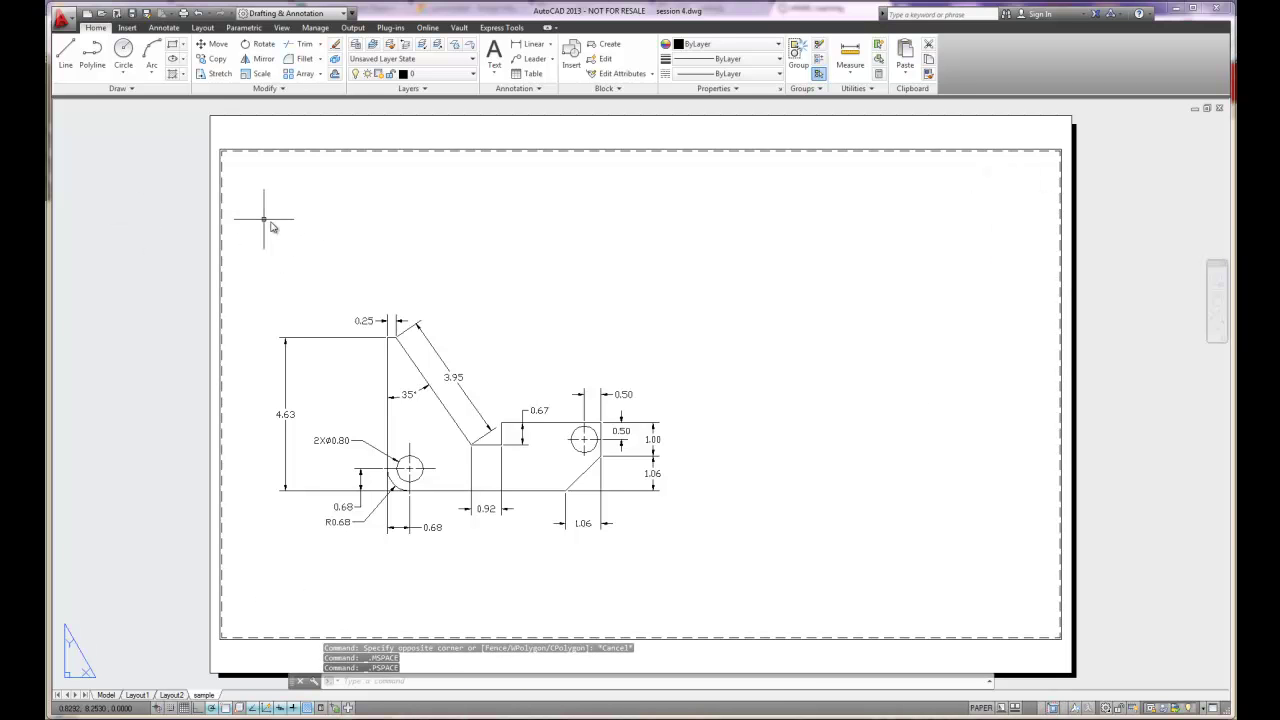
double_click(292, 231)
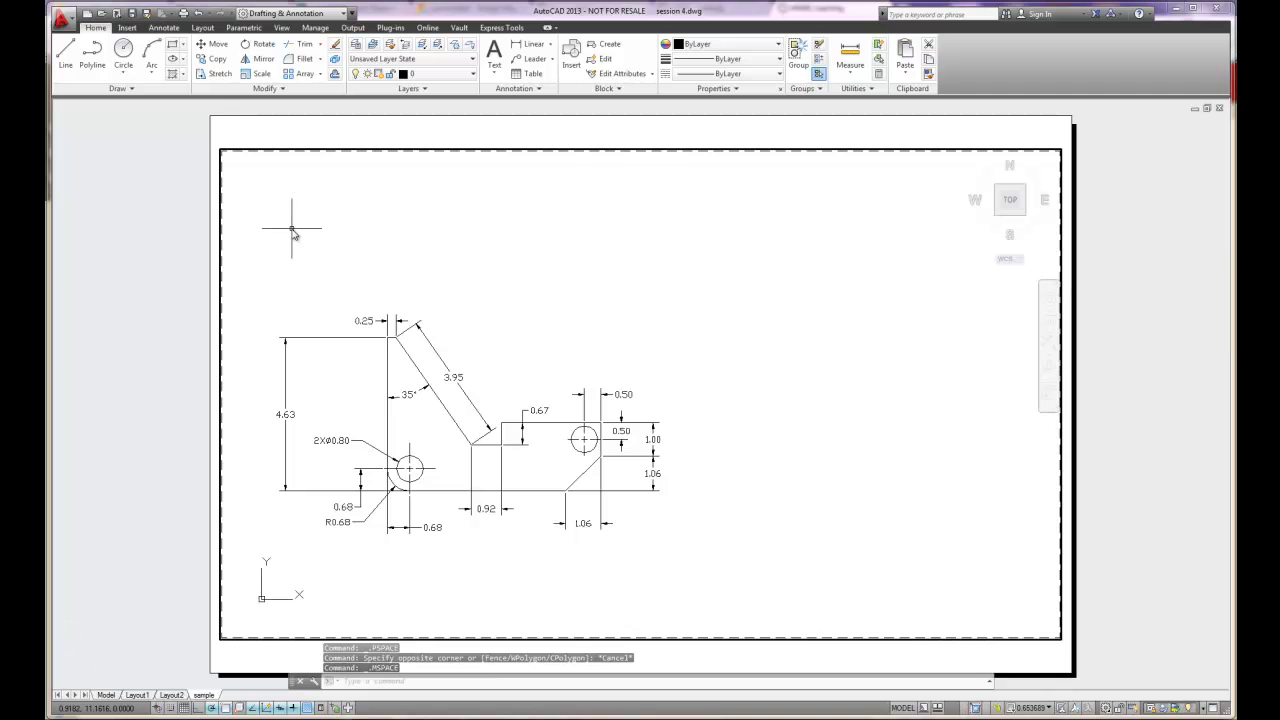
click(1048, 709)
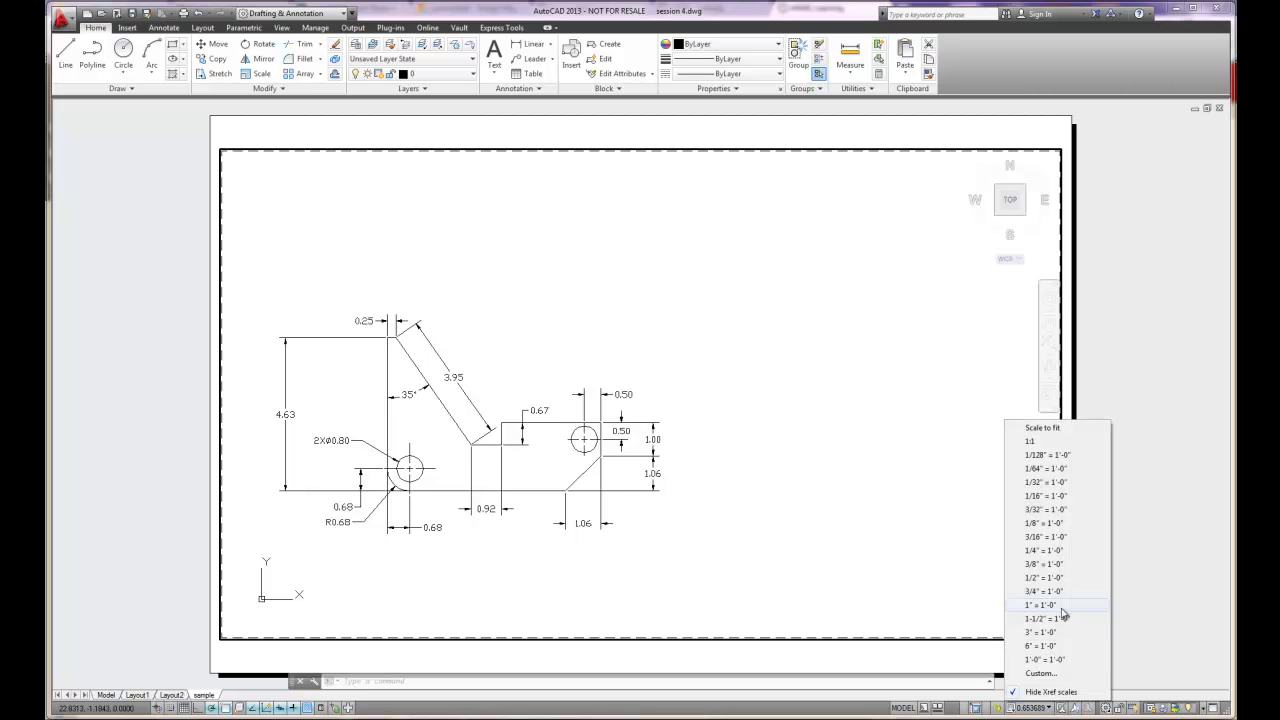
click(1032, 443)
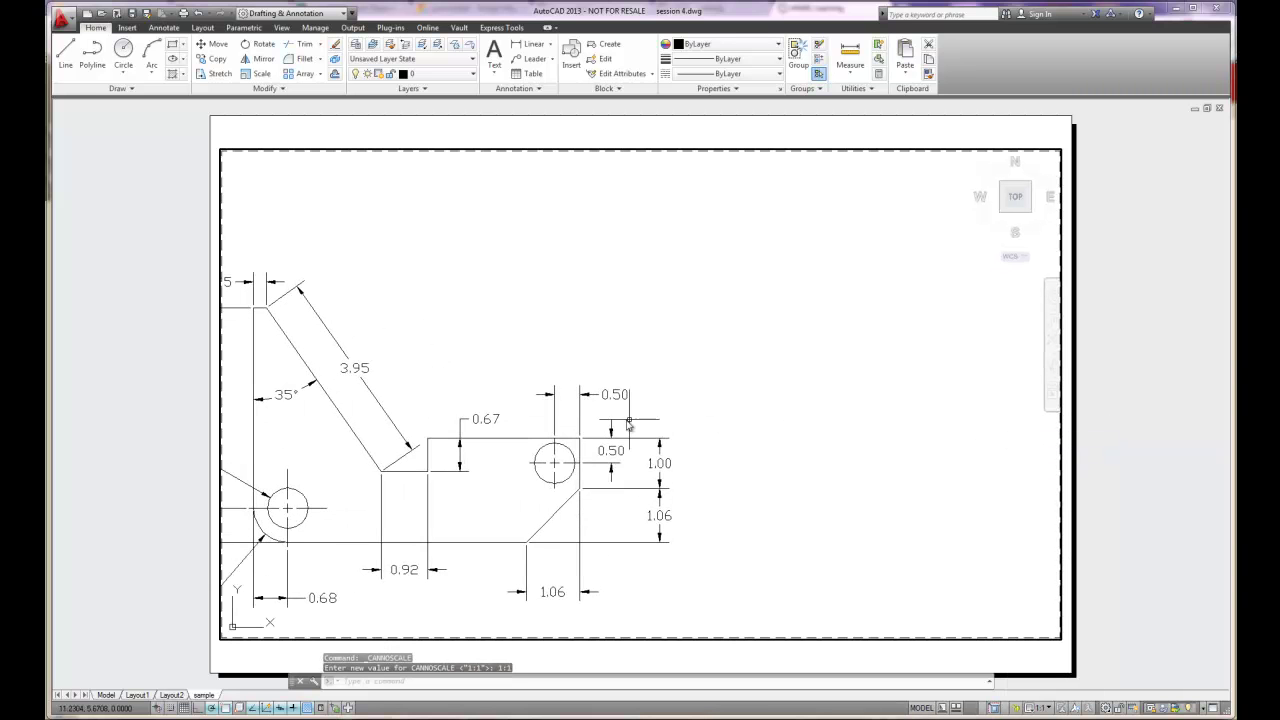
middle_drag(501, 416, 716, 368)
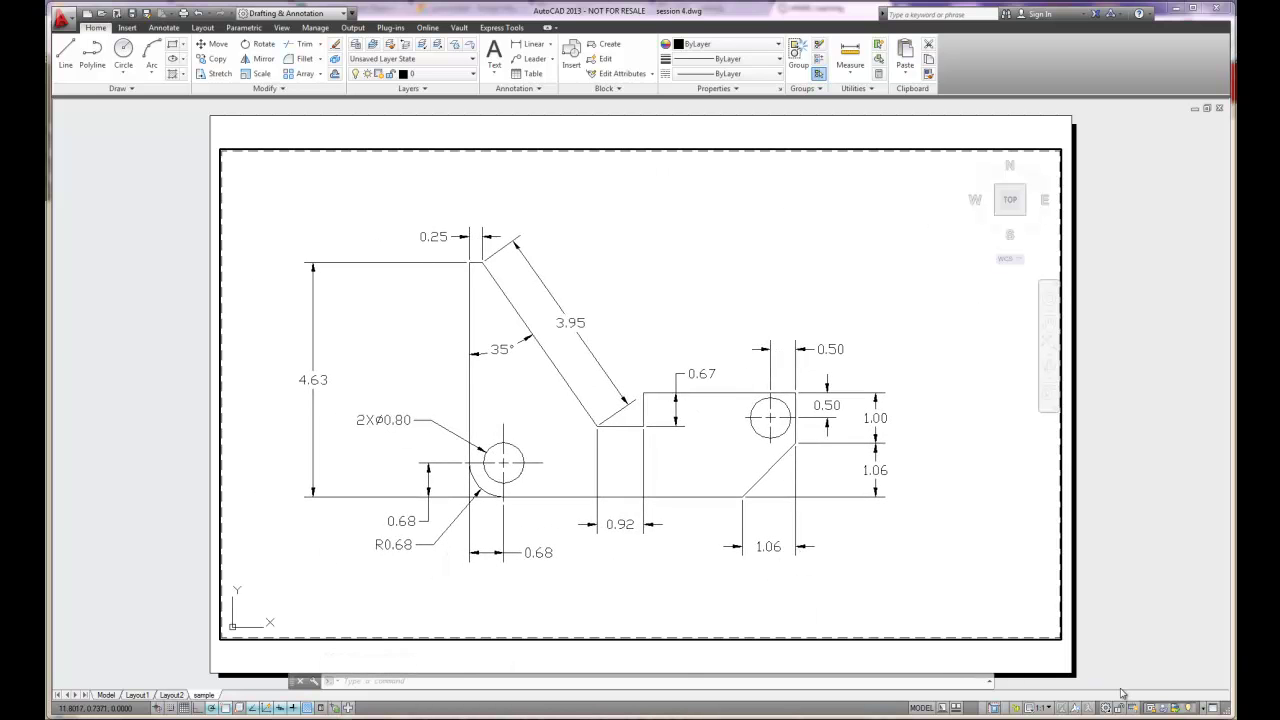
- Switch the viewport scale to 1/2" = 1'-0"
click(1049, 708)
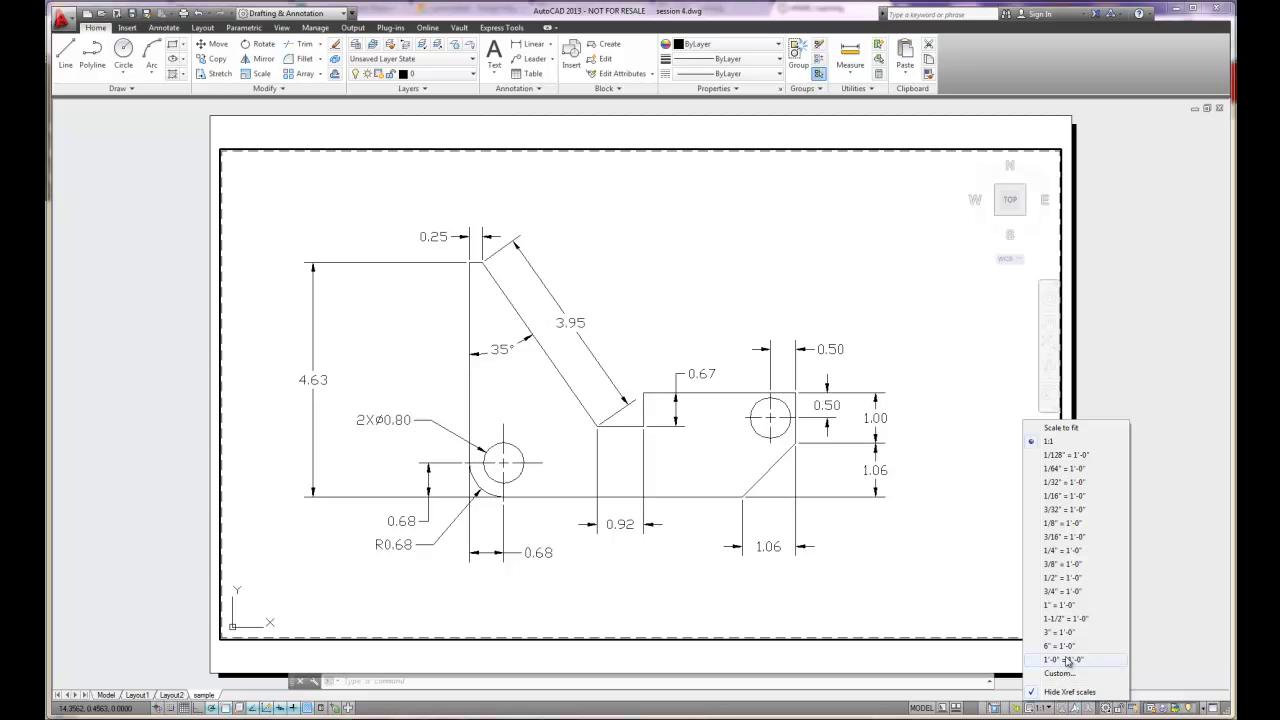
click(1062, 578)
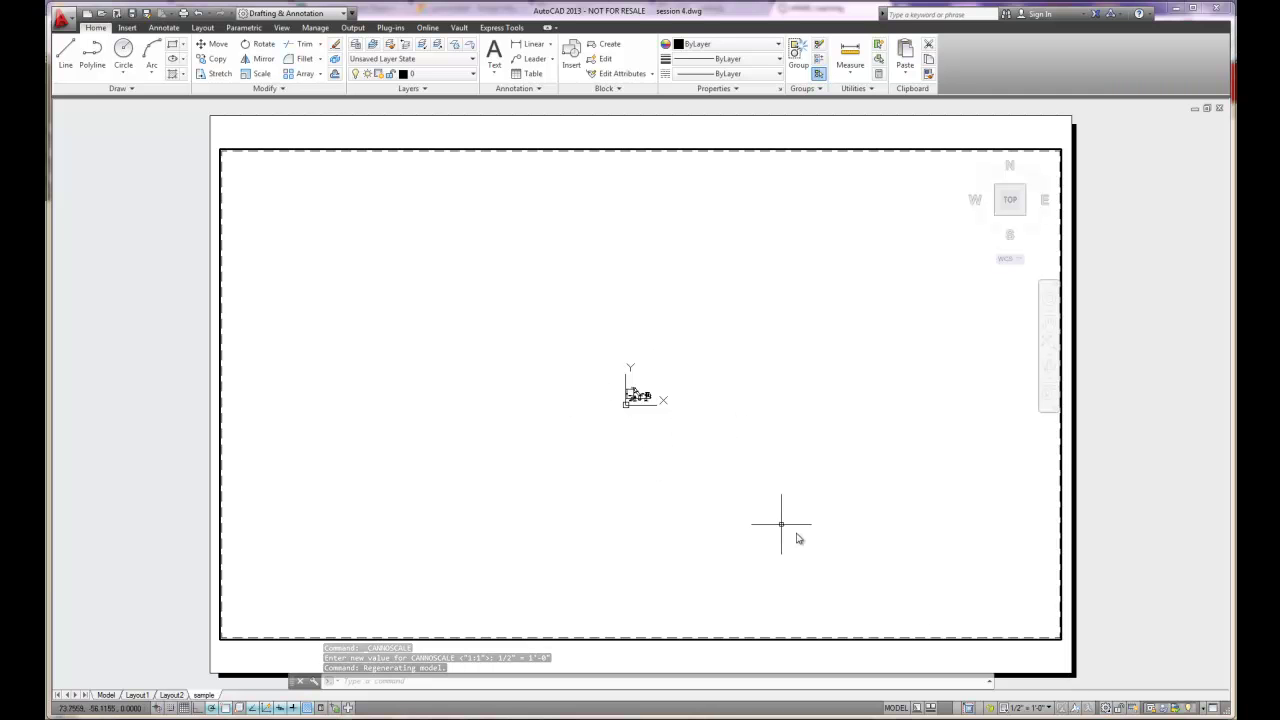
- Create a custom .5:1 scale of 0.5 paper units to 1 drawing unit
click(1041, 710)
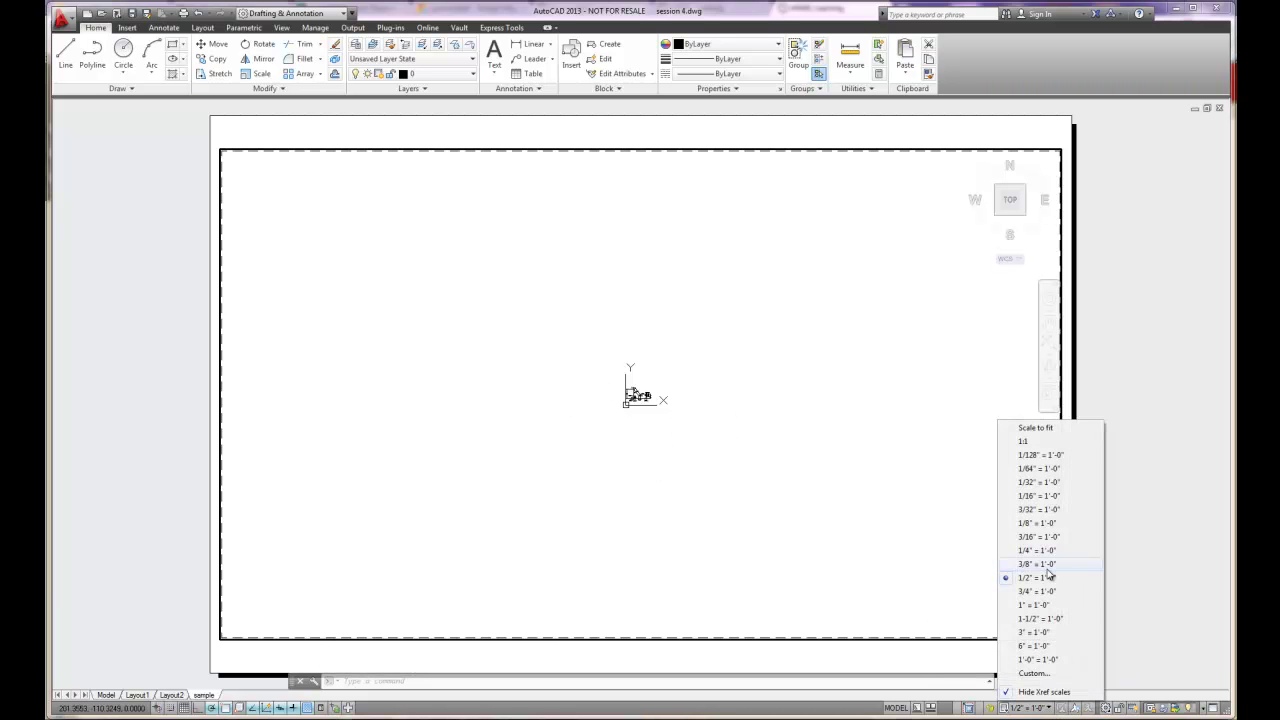
click(1030, 676)
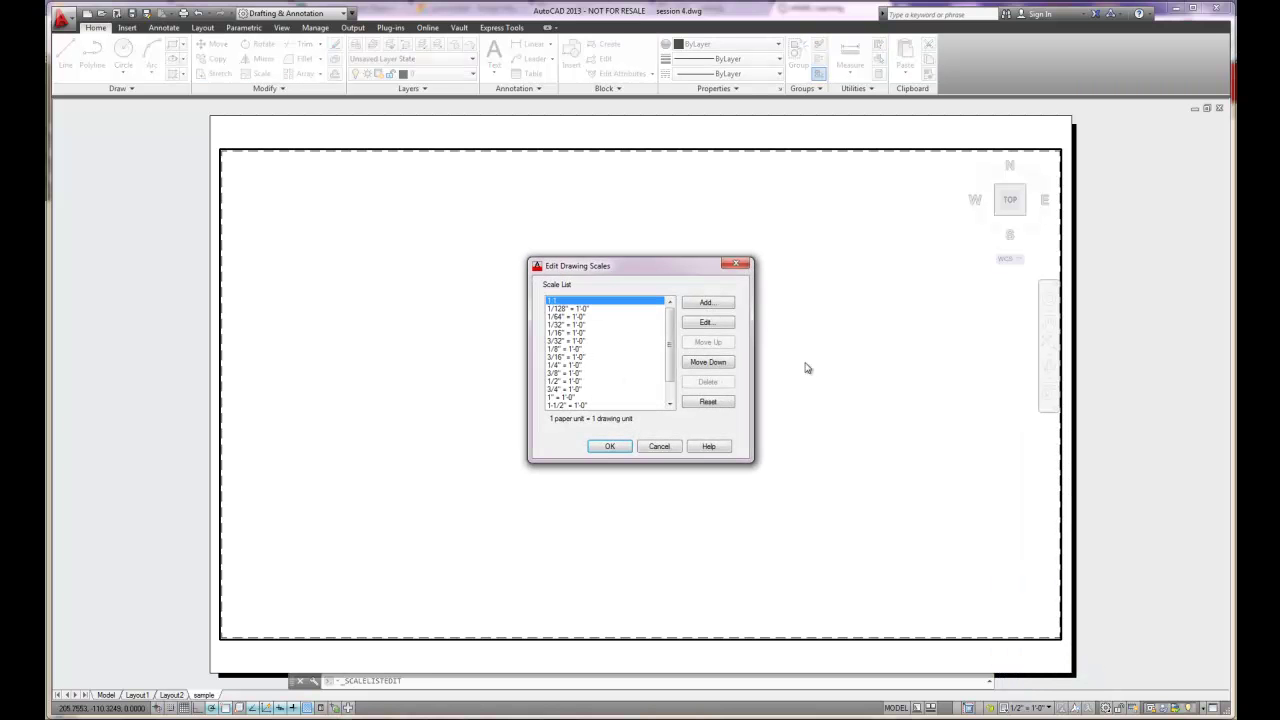
scroll(670, 320, down, 1)
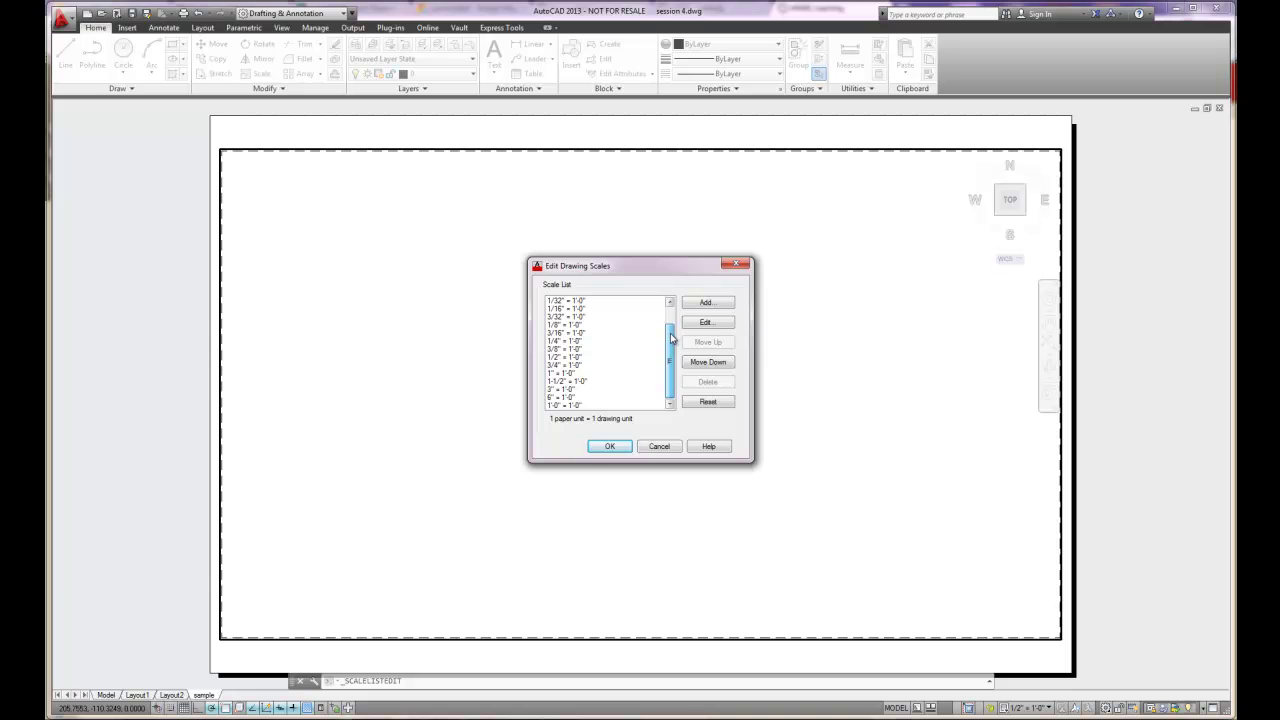
click(706, 303)
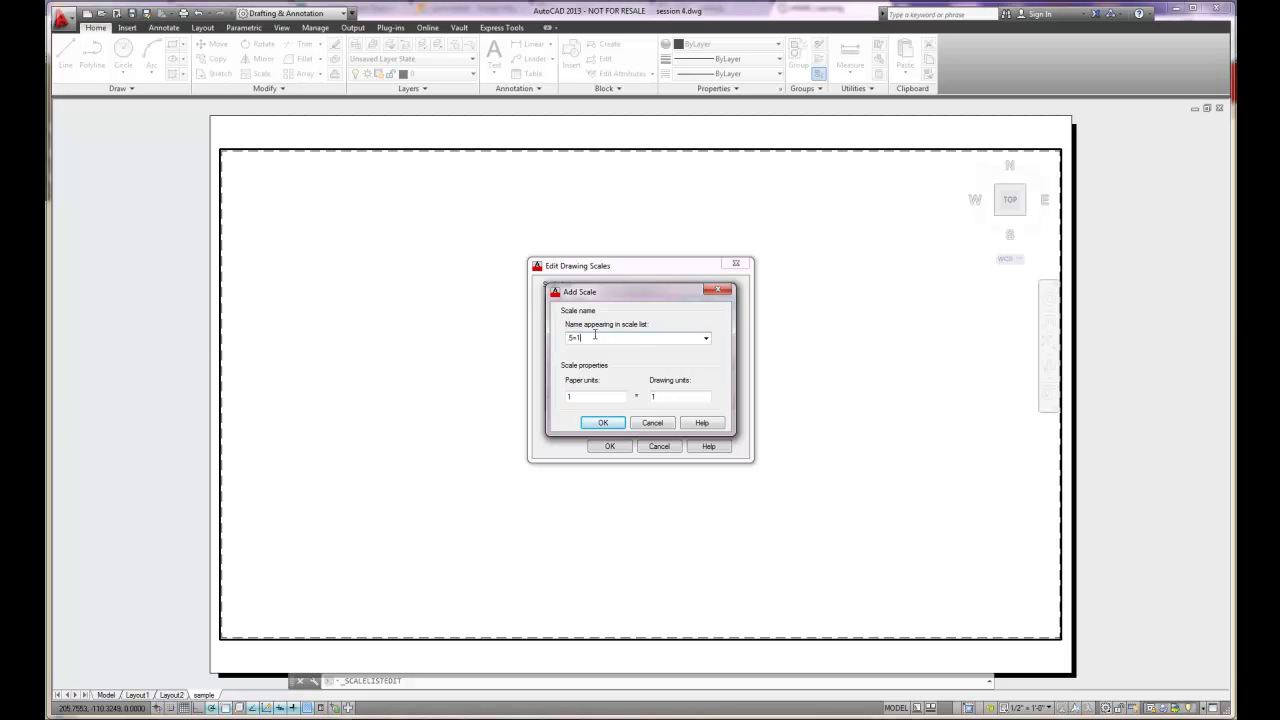
double_click(568, 396)
click(603, 424)
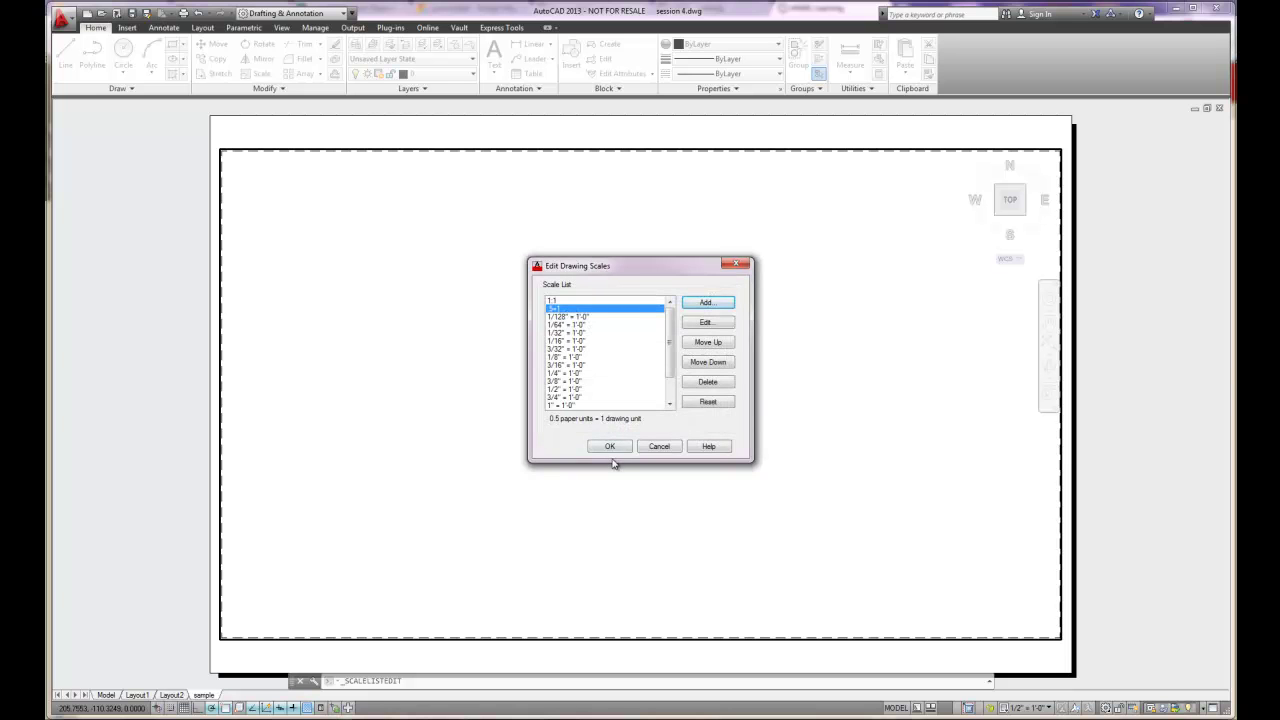
click(611, 447)
- Apply the new .5:1 scale to the viewport, then return it to 1:1
click(1047, 708)
click(1031, 442)
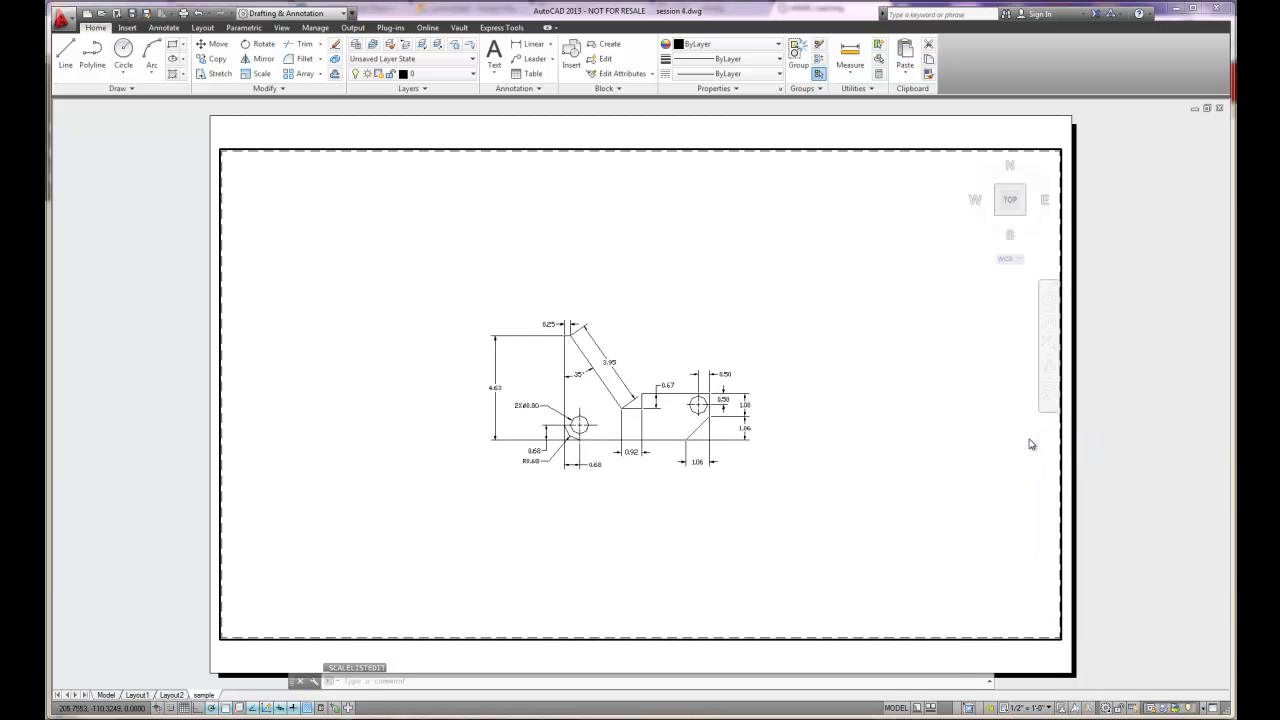
click(1047, 707)
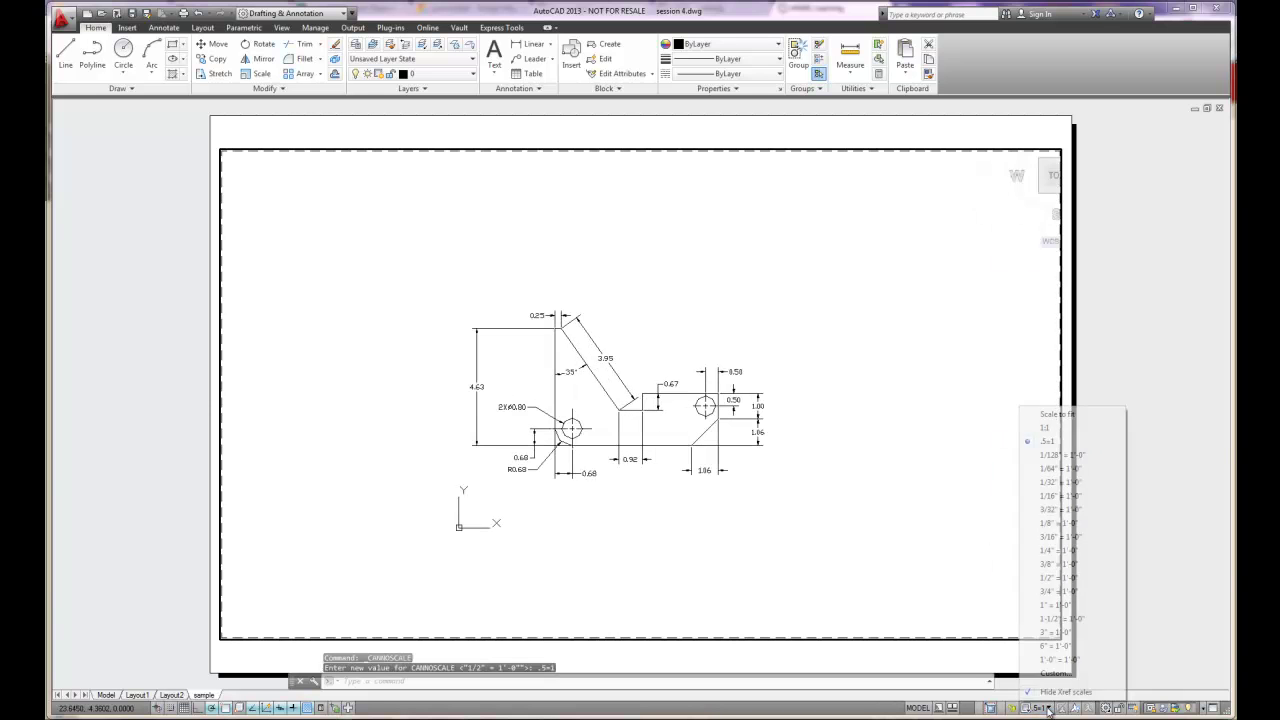
click(1048, 430)
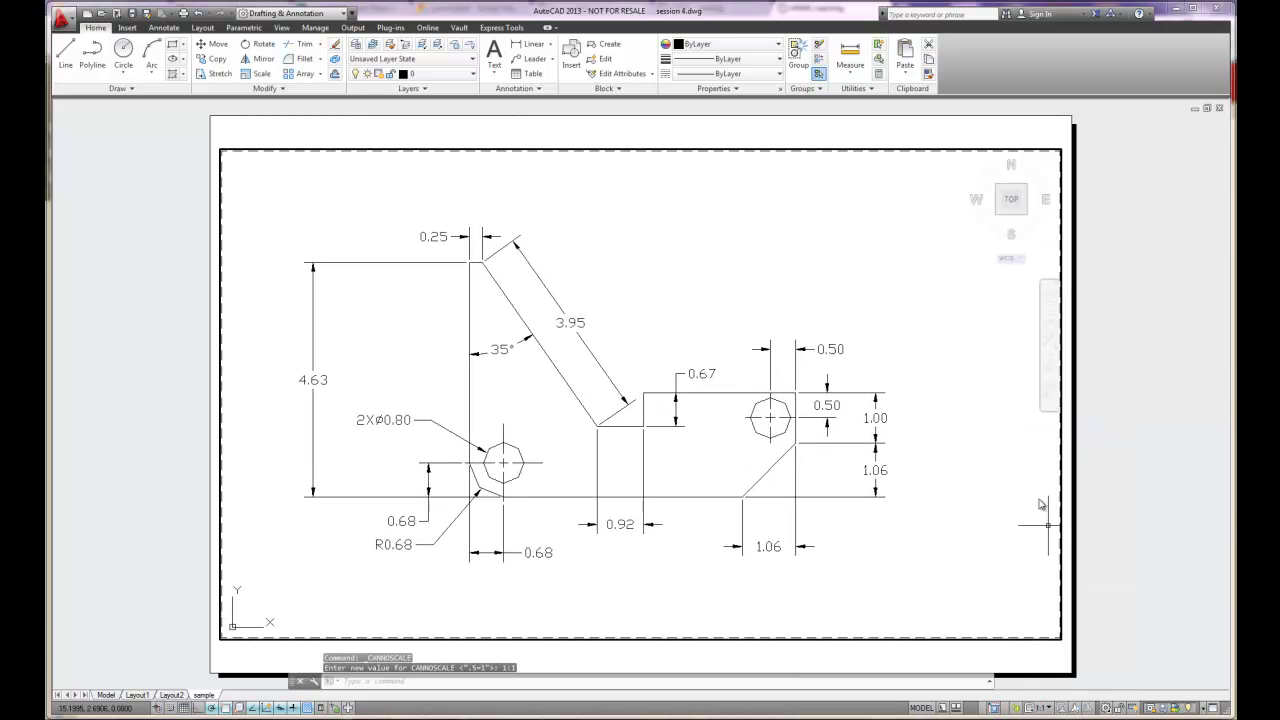
click(1047, 708)
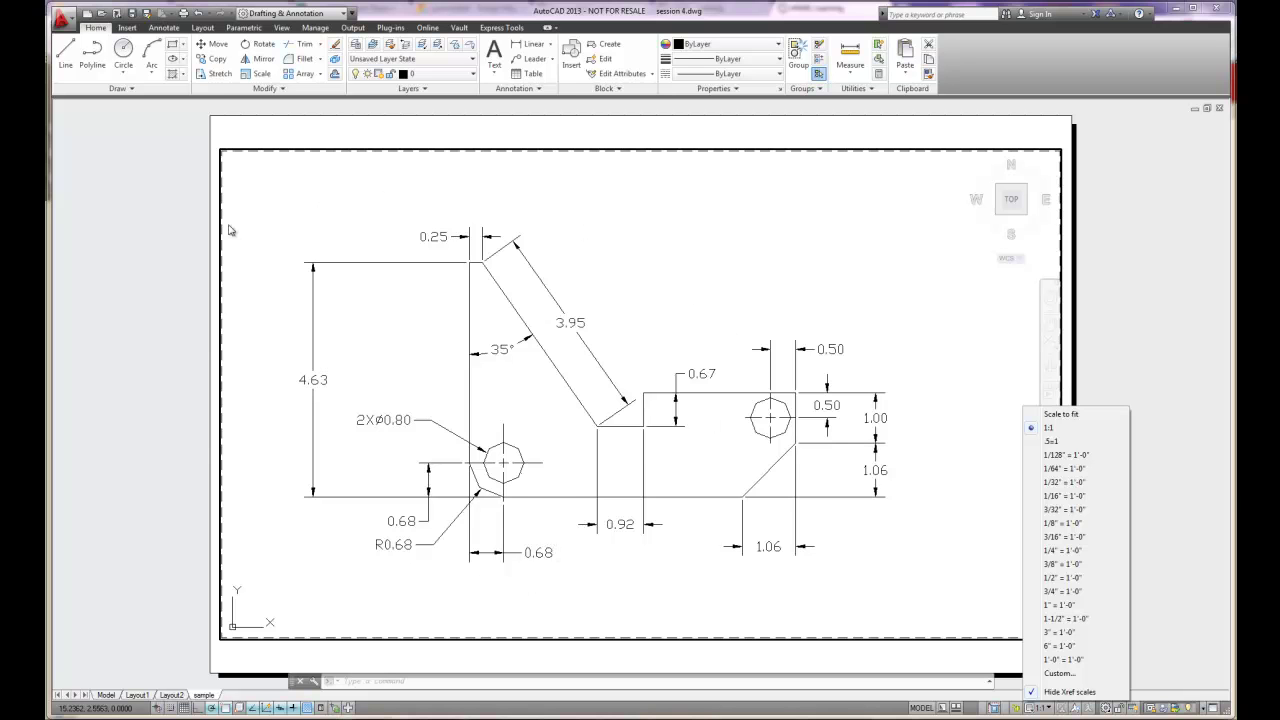
- Return to paper space and open the Plot dialog for the sample layout
double_click(136, 325)
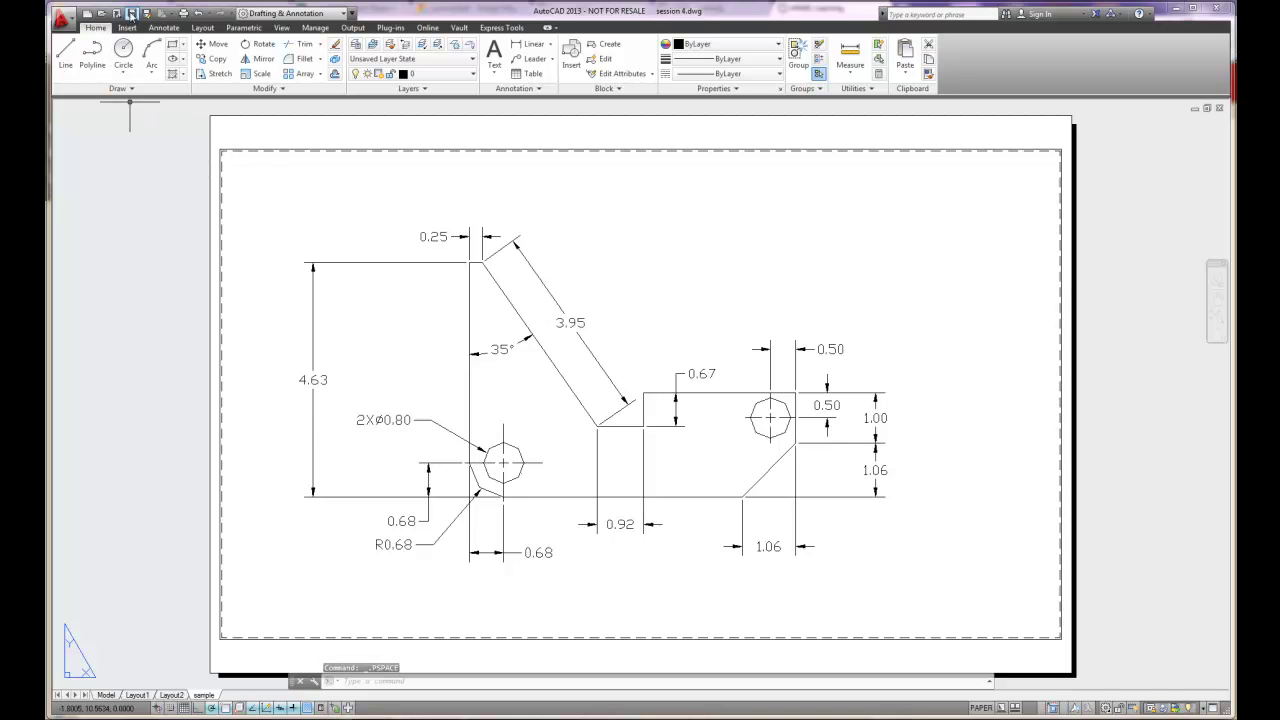
click(64, 18)
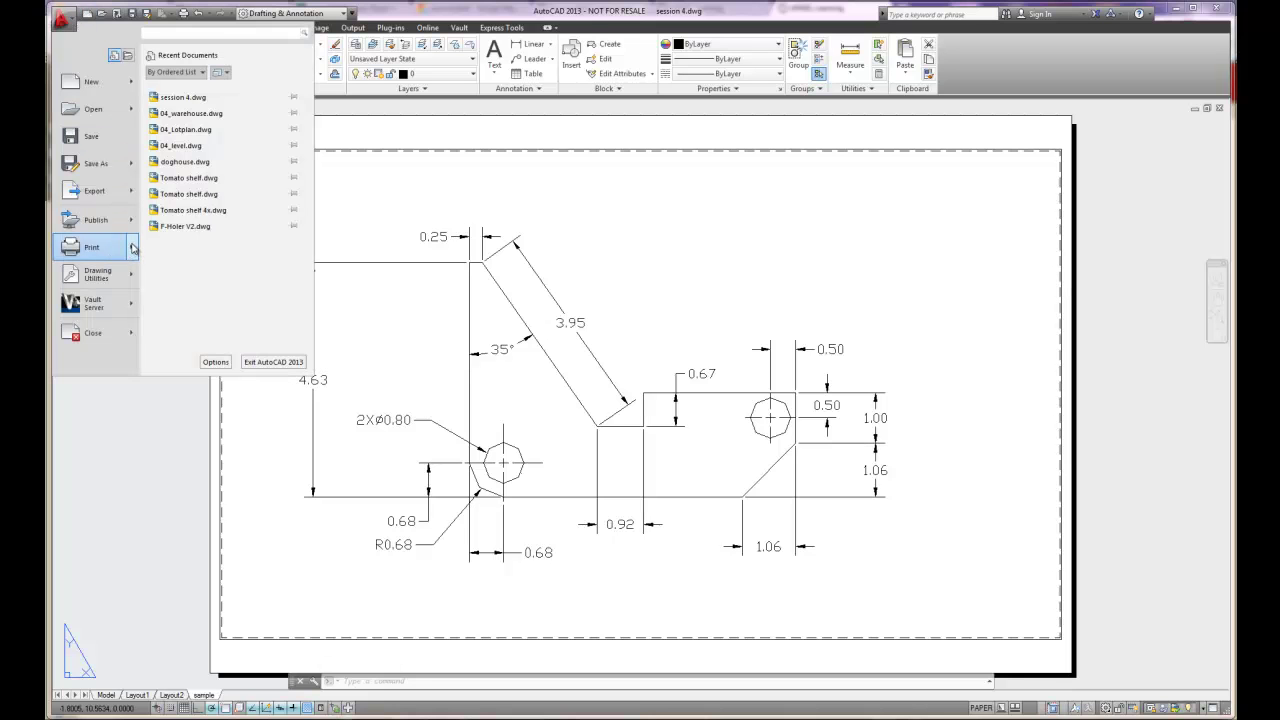
mouse_move(133, 248)
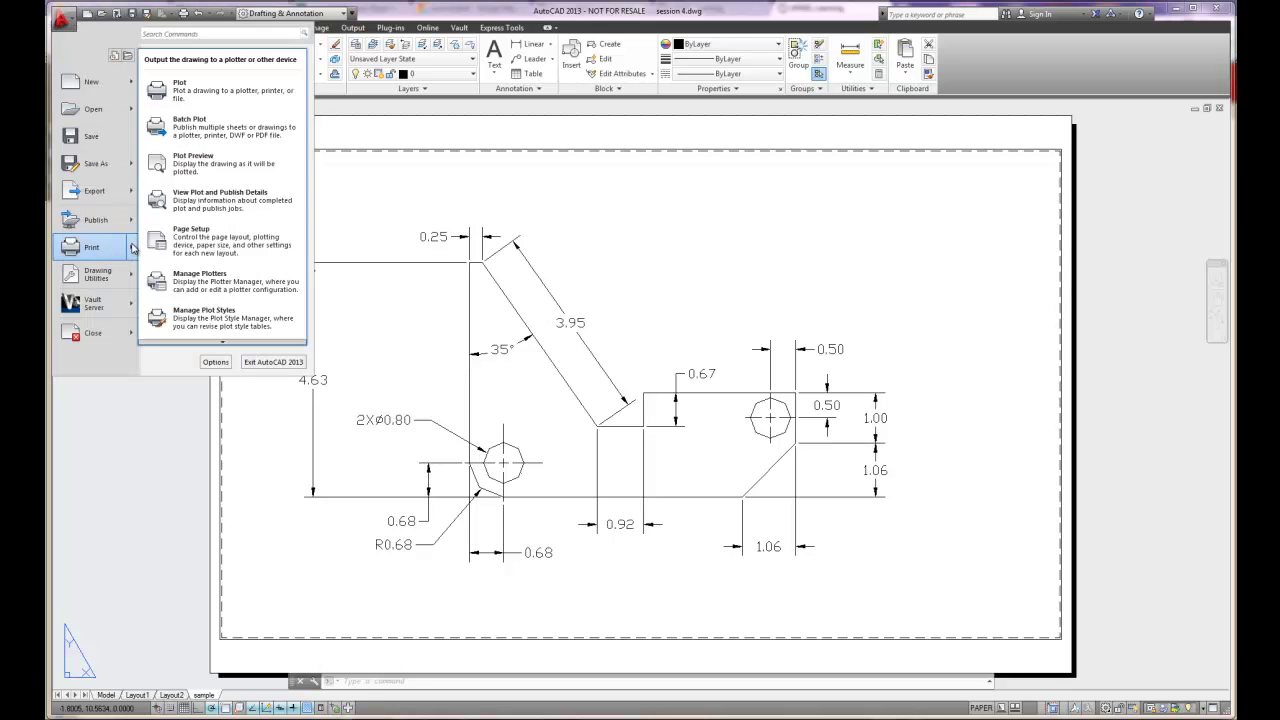
click(199, 93)
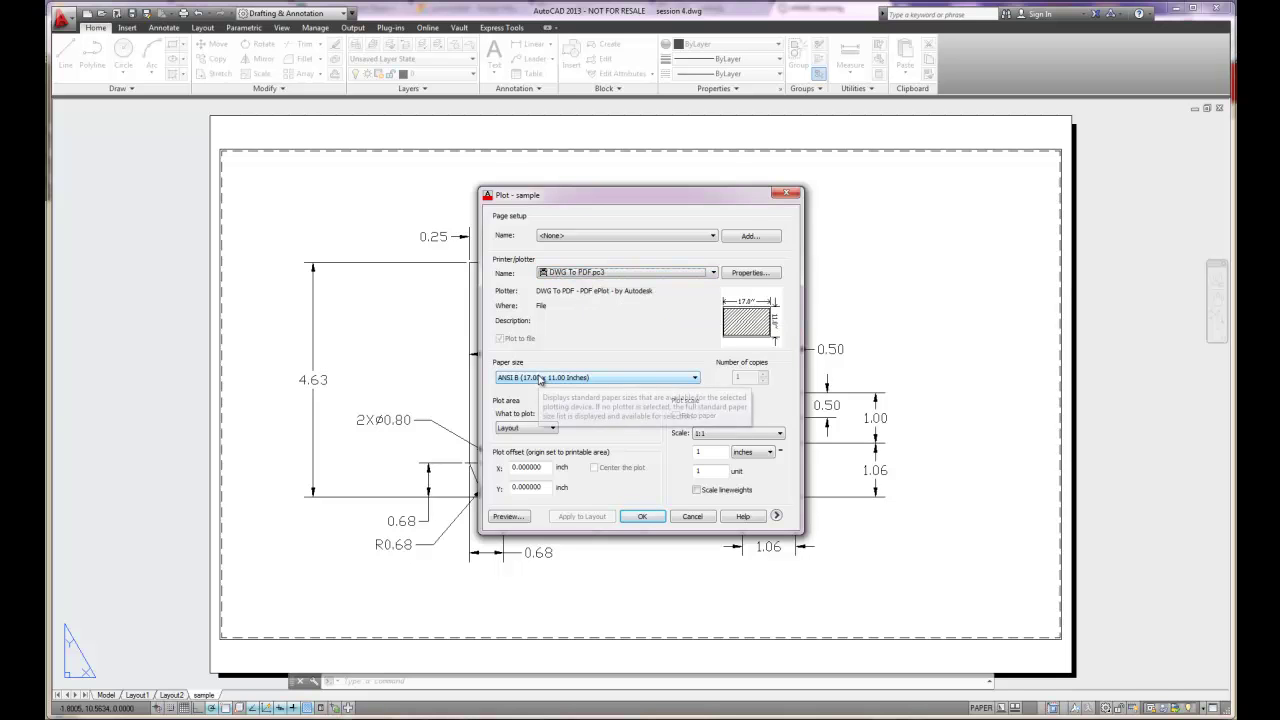
click(516, 429)
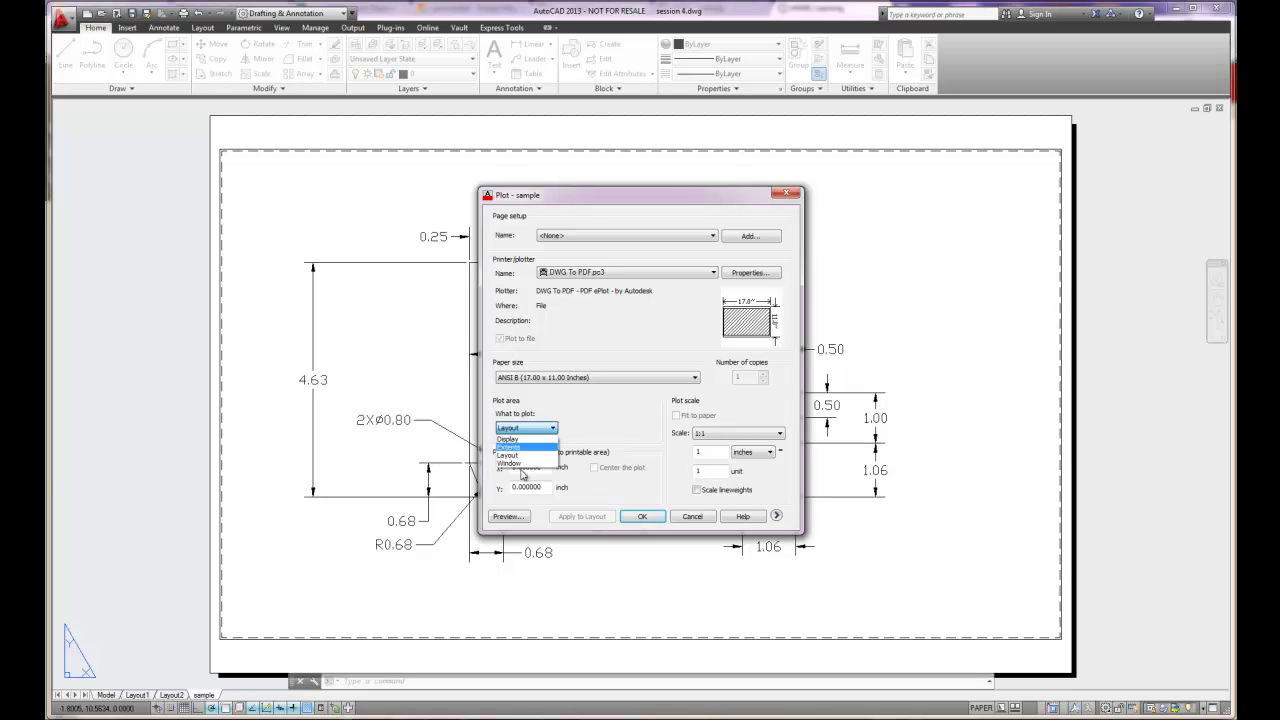
click(775, 434)
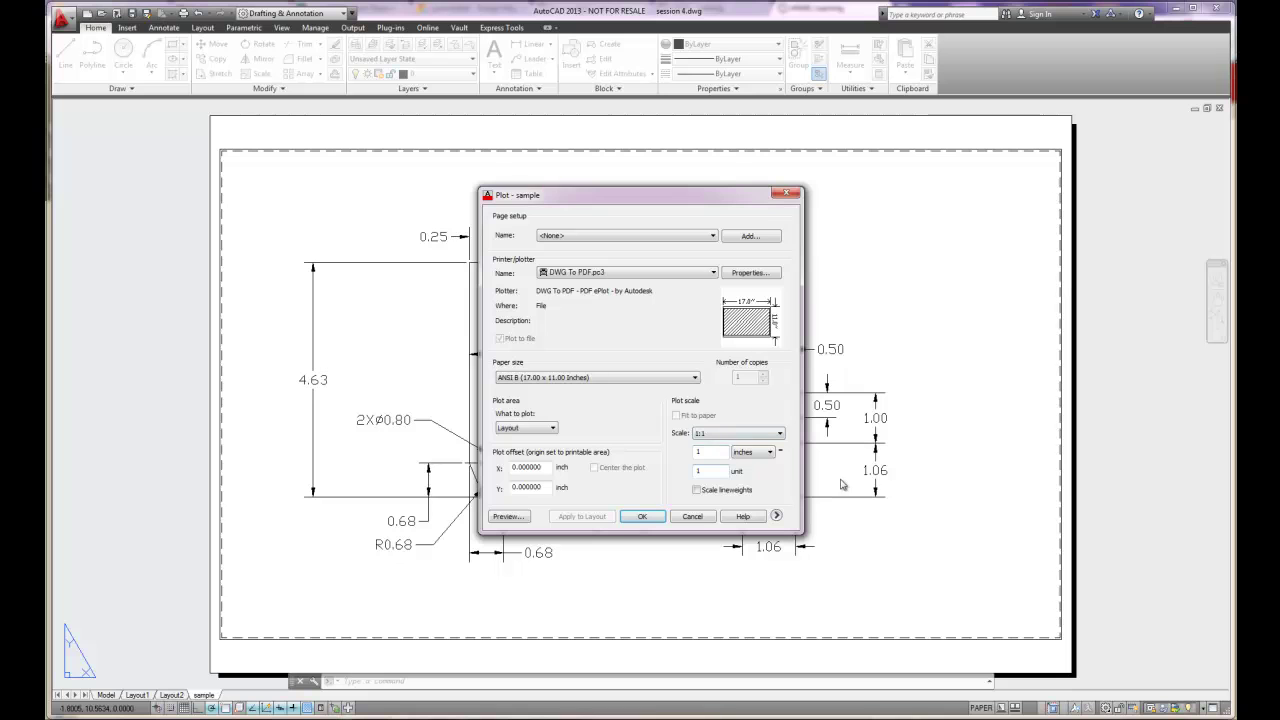